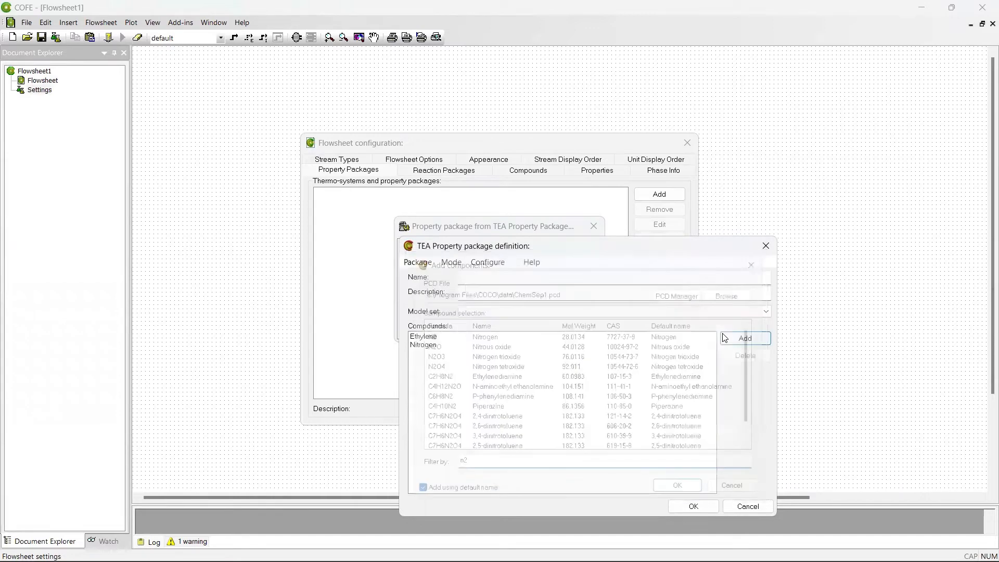
# Add Water and Ethanol from the ChemSep1.pcd database to the TEA property package's compounds.
pyautogui.click(725, 338)
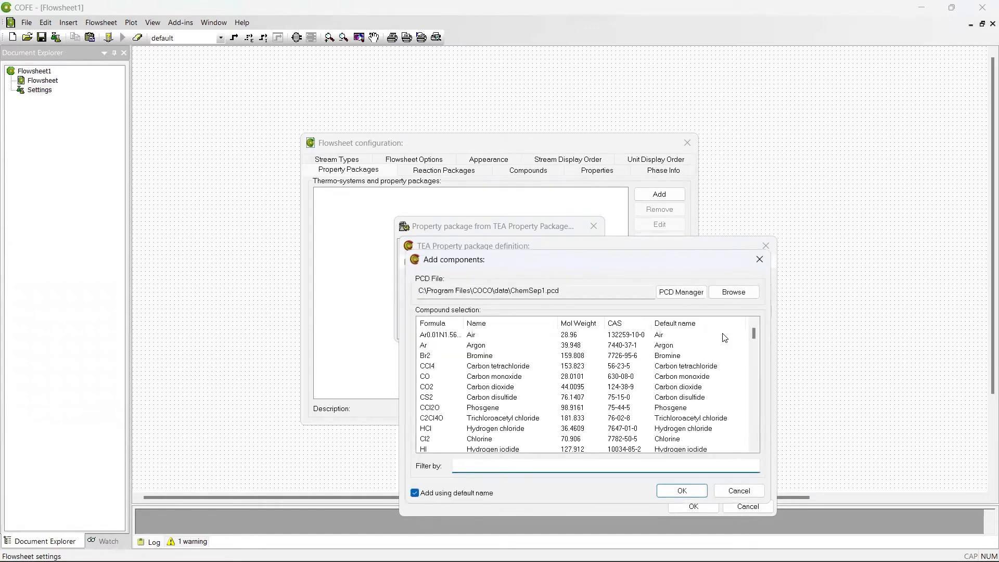
pyautogui.write('water')
pyautogui.press('Return')
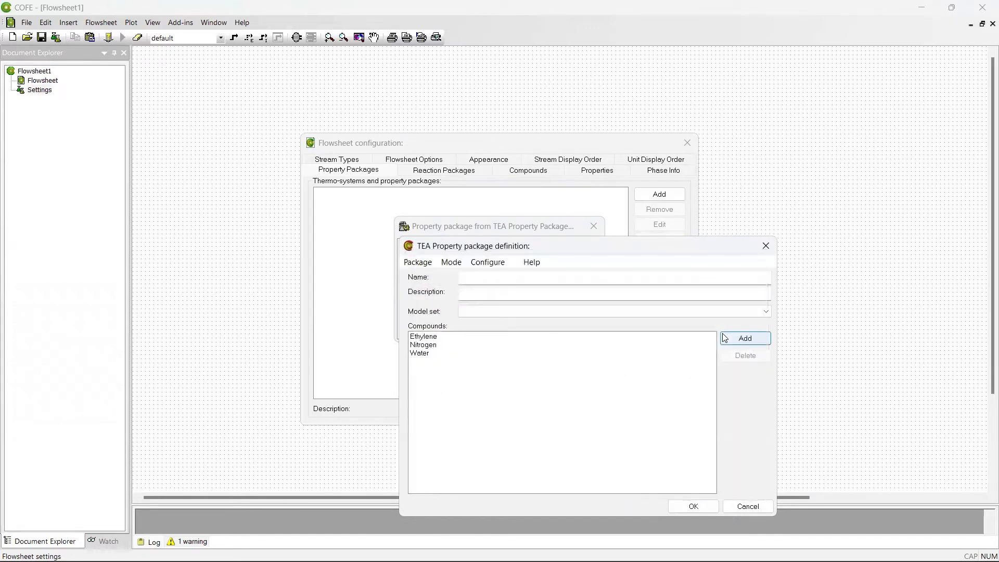
pyautogui.click(725, 339)
pyautogui.write('e')
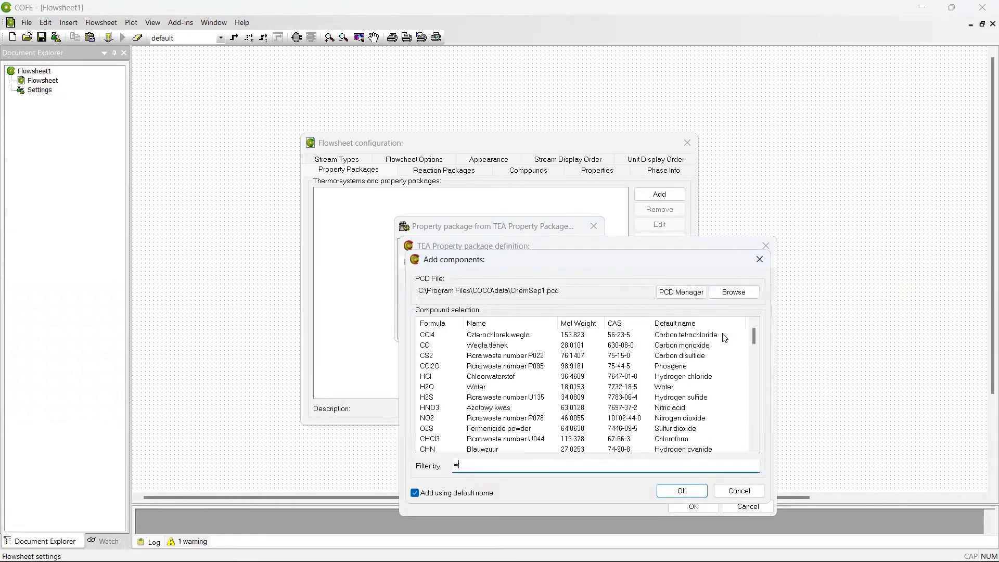
pyautogui.write('thanol')
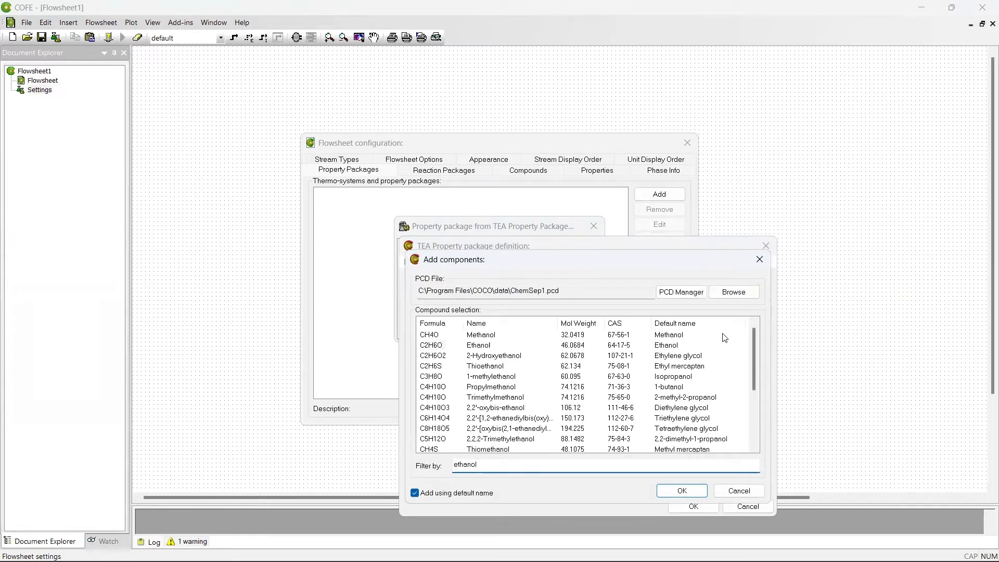
pyautogui.press('Return')
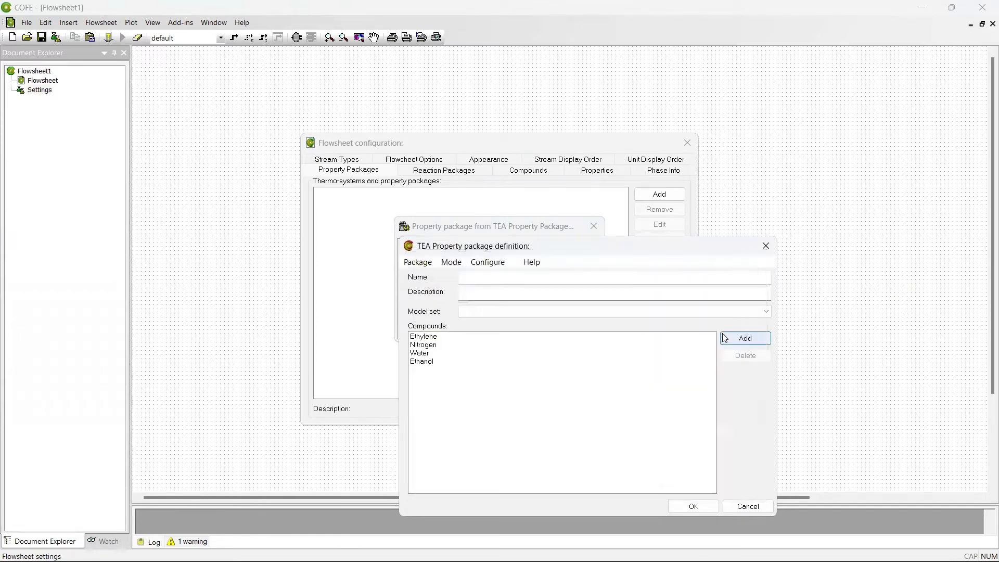
# Set the property package's model set to Wilson.
pyautogui.click(691, 313)
pyautogui.click(575, 349)
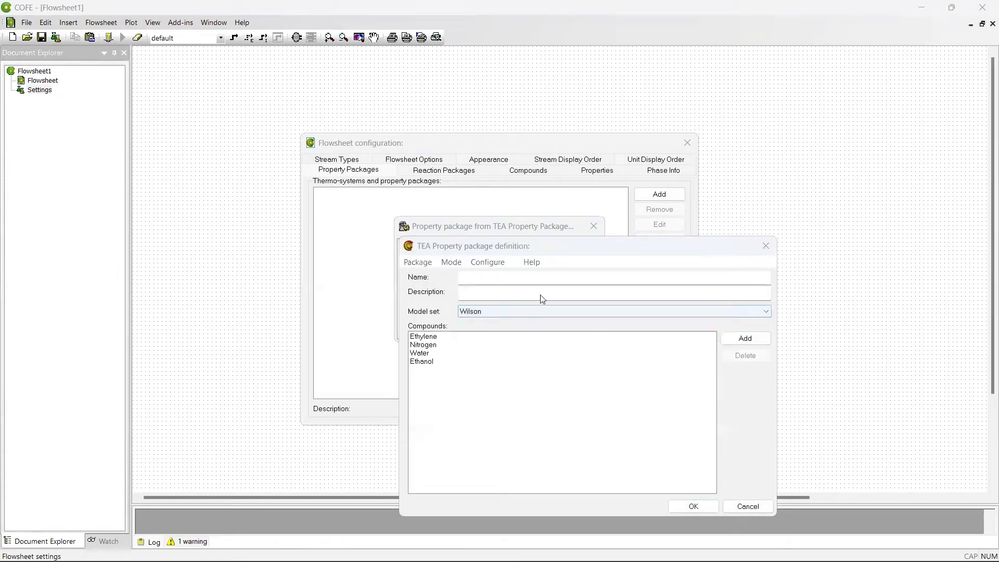
pyautogui.click(635, 427)
# Set the liquid-phase activity calculation to Ideal, then accept the property package and assign it to the default stream type.
pyautogui.click(489, 263)
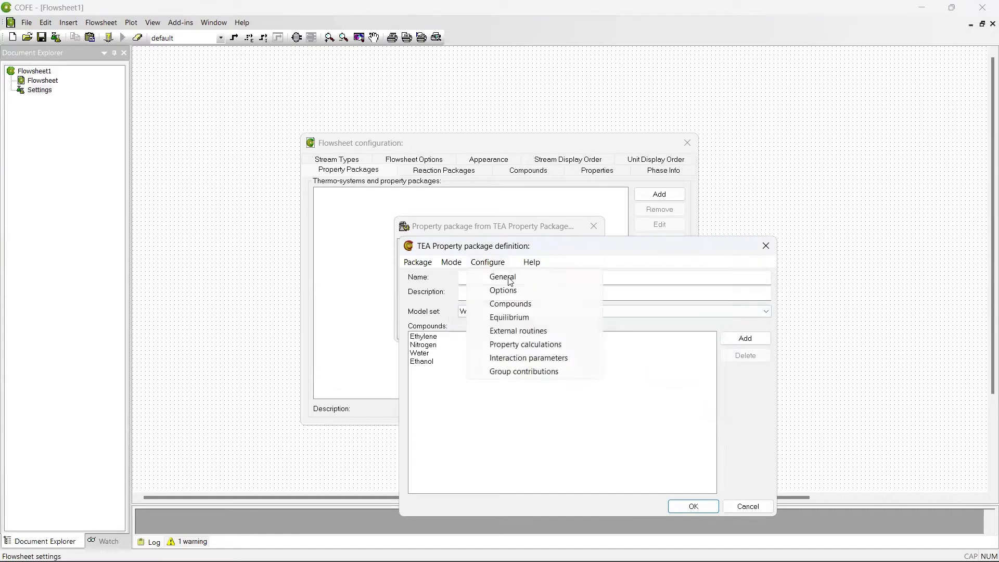
pyautogui.click(547, 345)
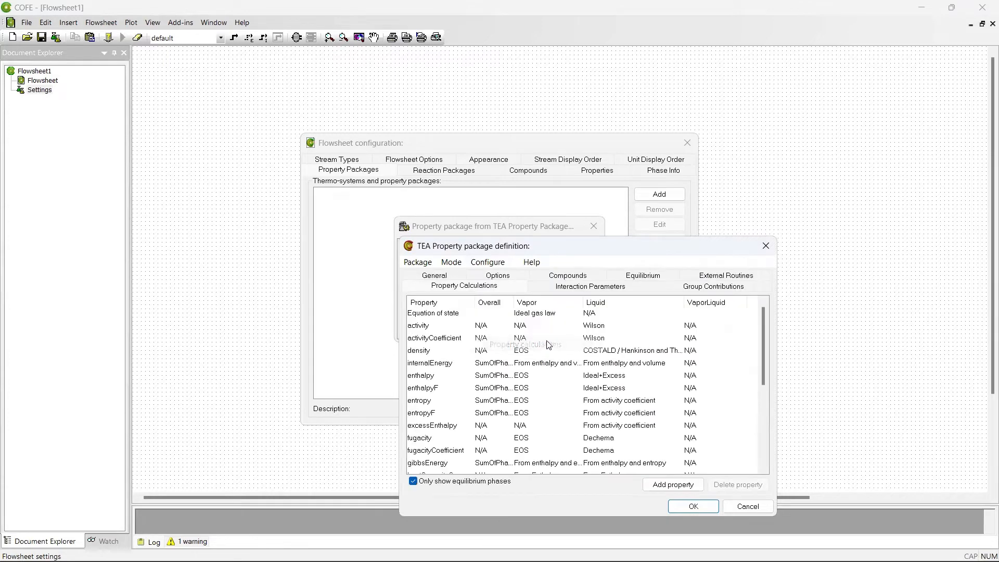
pyautogui.click(606, 328)
pyautogui.click(607, 328)
pyautogui.click(604, 341)
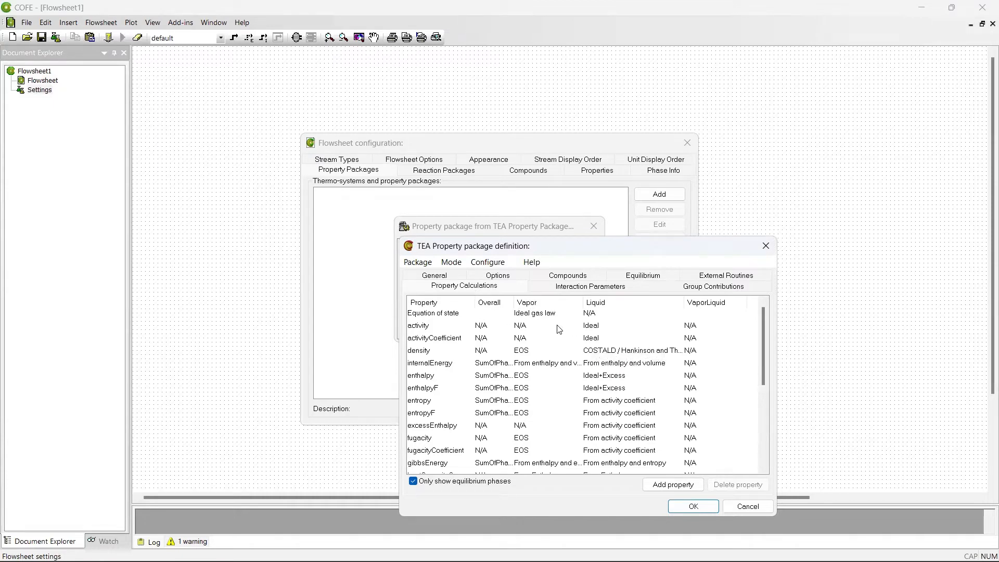
pyautogui.click(695, 507)
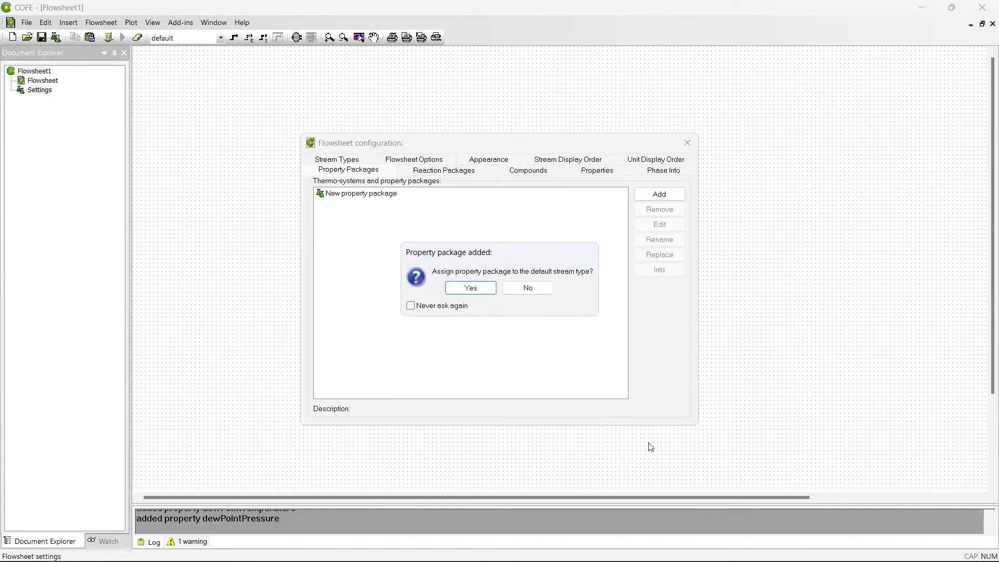
pyautogui.click(492, 291)
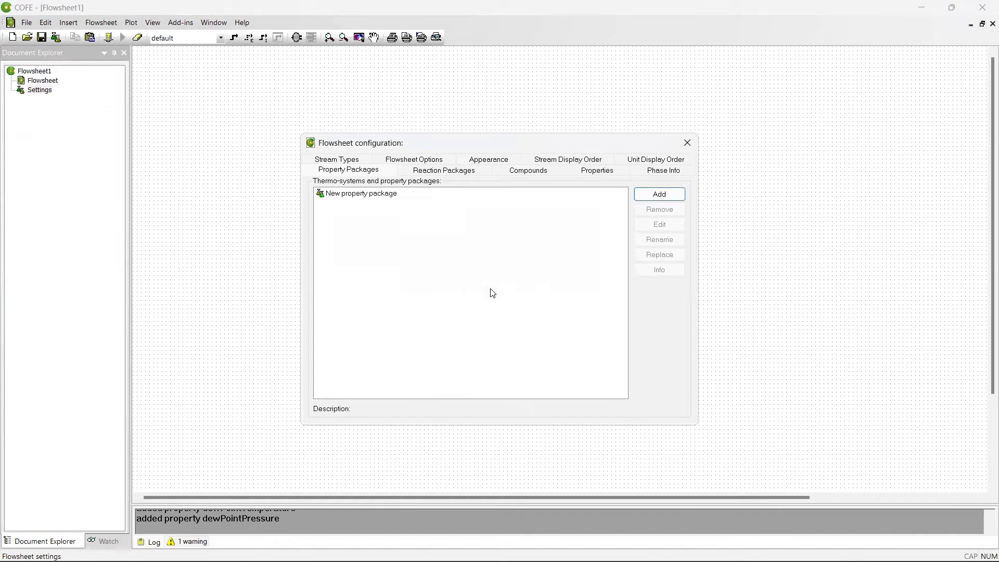
# Add a new reaction package to the flowsheet using the CORN Reaction Package Manager.
pyautogui.click(465, 171)
pyautogui.click(677, 196)
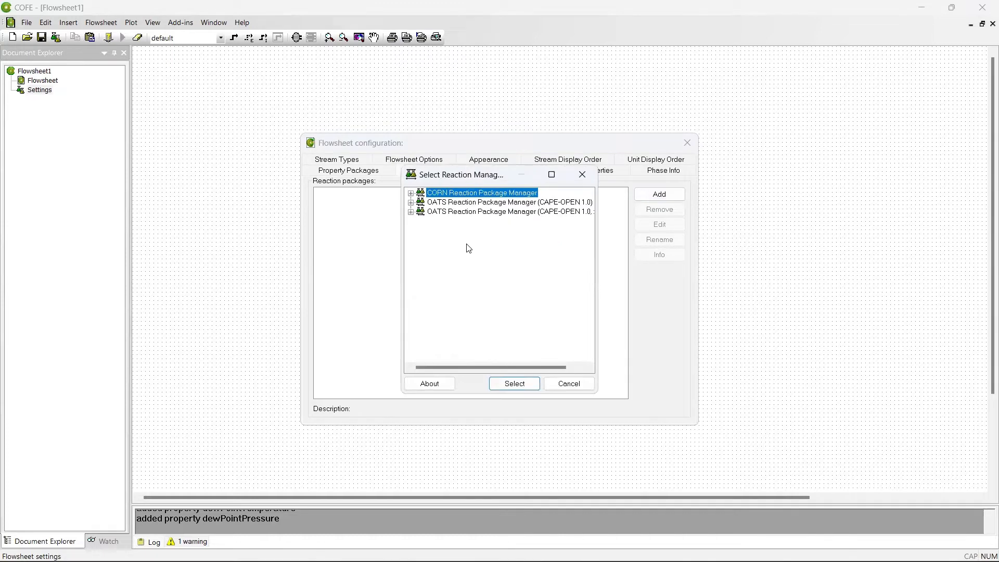
pyautogui.click(515, 384)
pyautogui.click(590, 249)
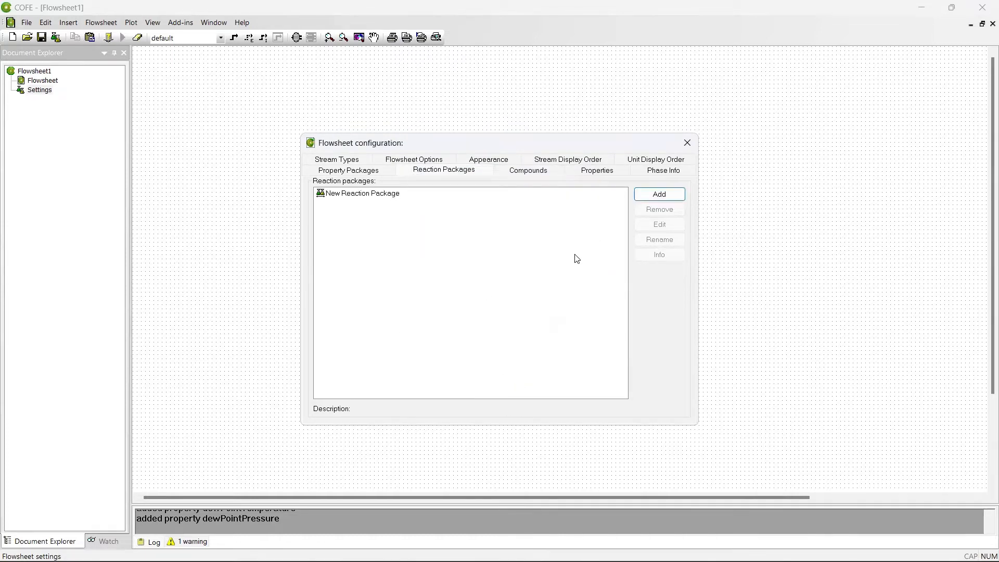
# Edit the new reaction package and add Ethylene, Water and Ethanol to it from the material template.
pyautogui.click(394, 193)
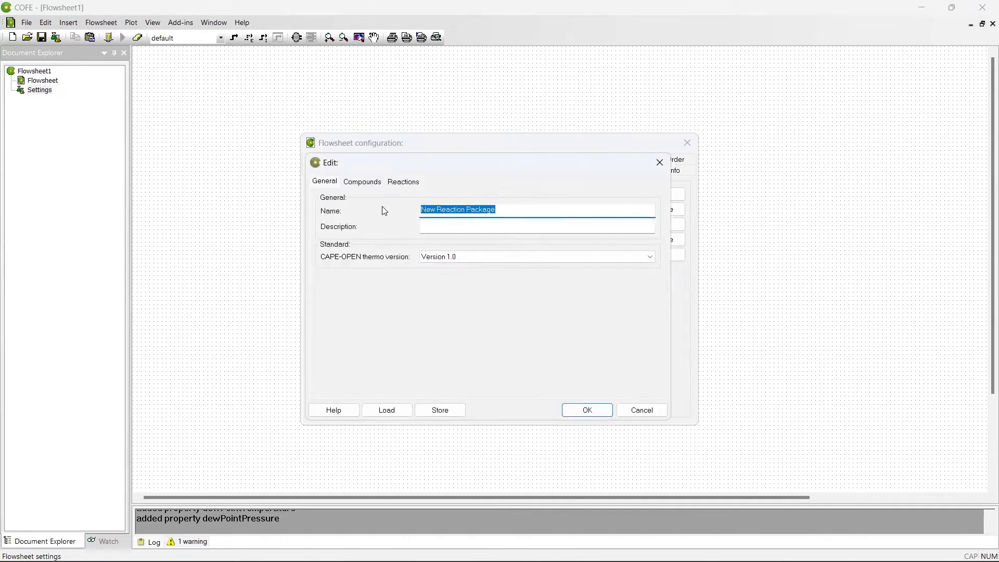
pyautogui.click(359, 184)
pyautogui.click(637, 198)
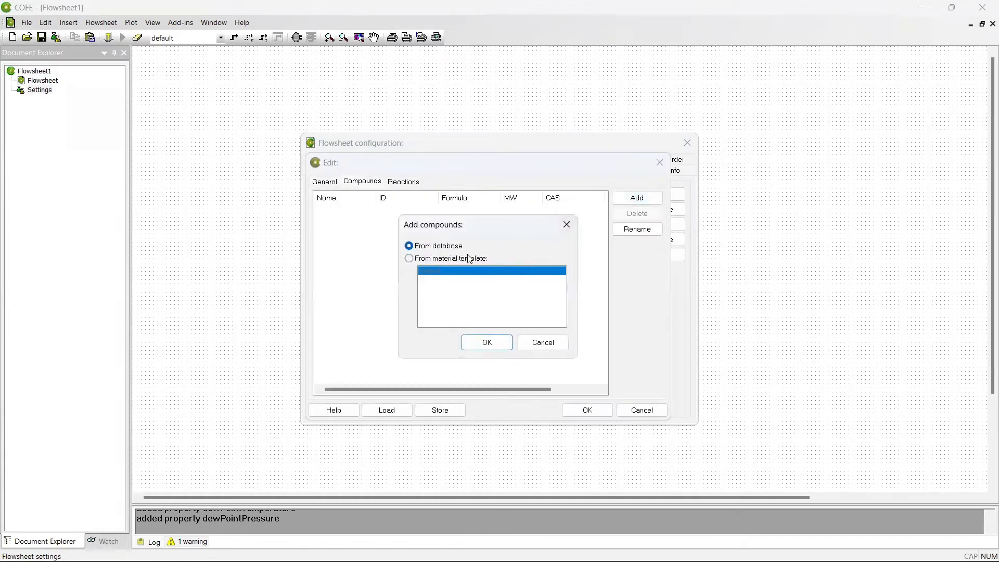
pyautogui.click(421, 260)
pyautogui.click(488, 342)
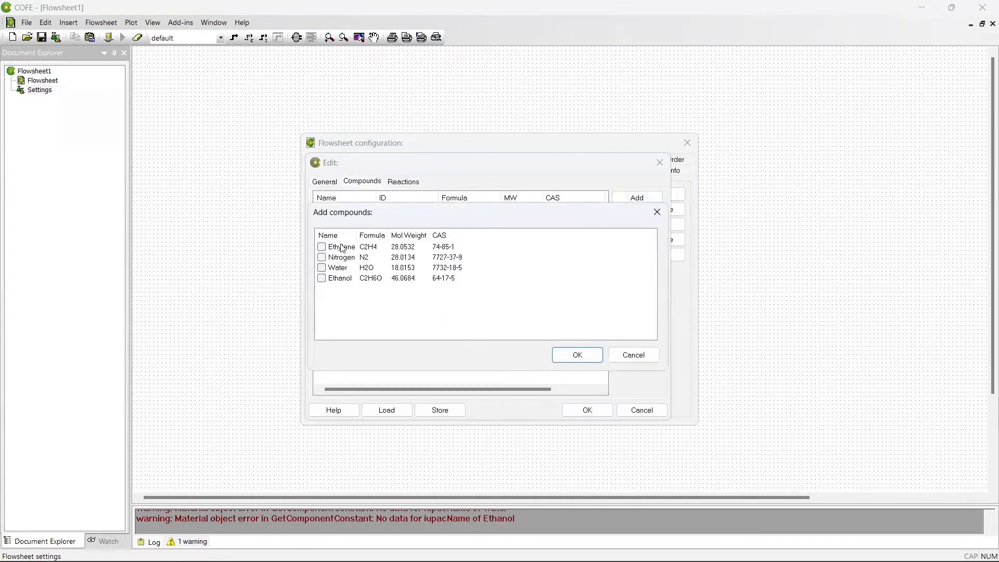
pyautogui.click(322, 247)
pyautogui.click(322, 268)
pyautogui.click(322, 279)
pyautogui.click(578, 356)
# Create a reaction with the ID 1 in the reaction package.
pyautogui.click(402, 182)
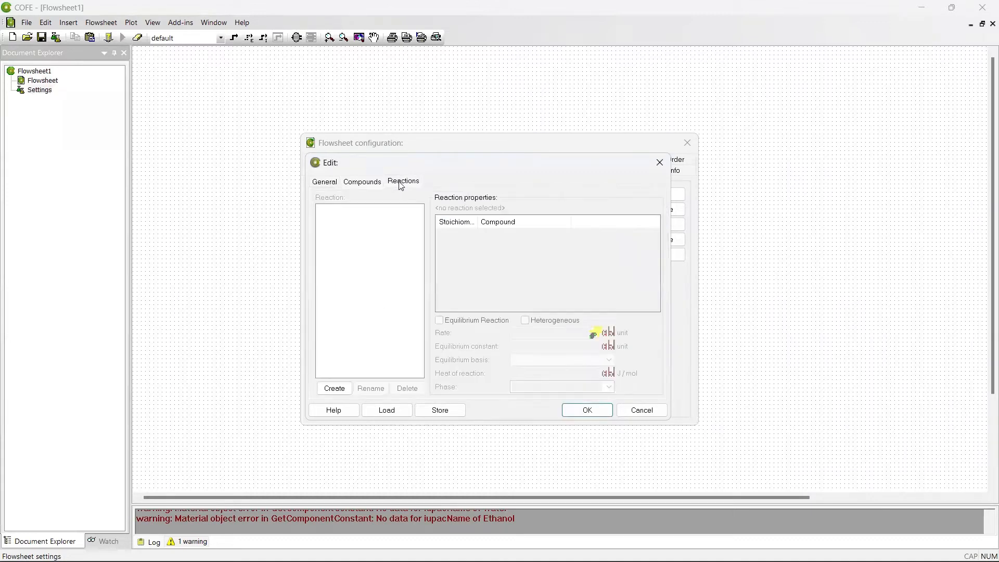
pyautogui.click(336, 391)
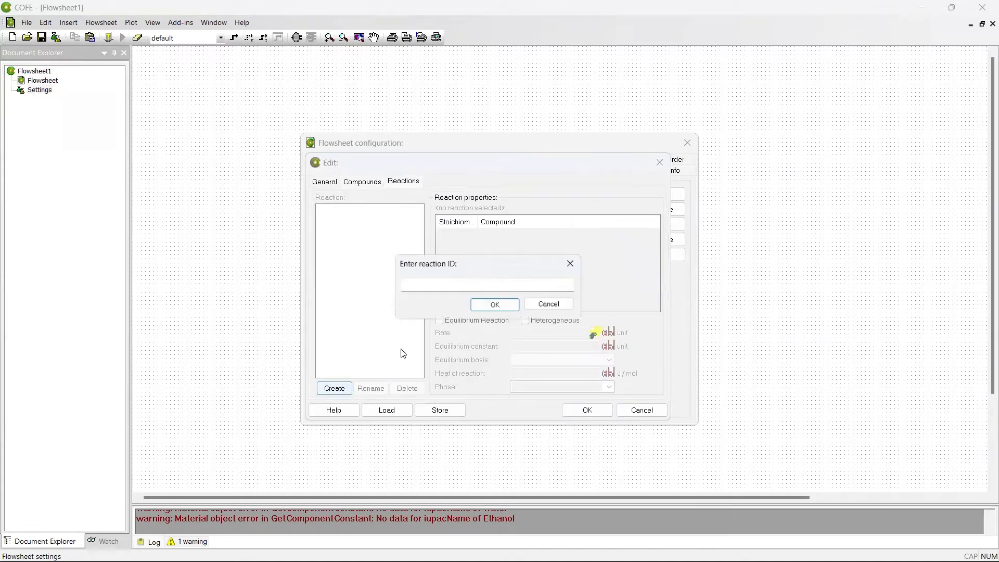
pyautogui.write('1')
pyautogui.click(493, 306)
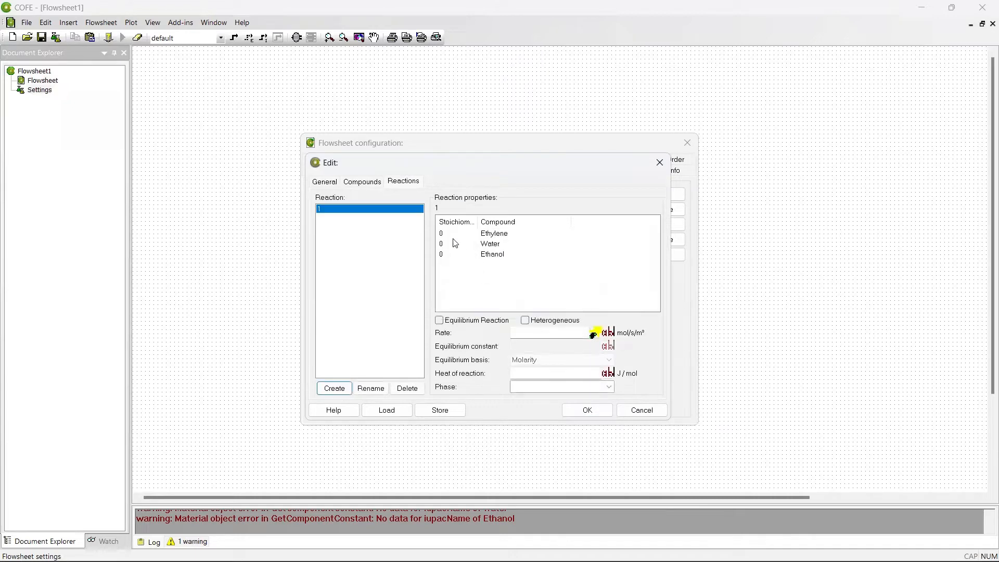
# Set the stoichiometric coefficients of reaction 1 to -1 for Ethylene, -1 for Water and 1 for Ethanol.
pyautogui.doubleClick(446, 234)
pyautogui.write('-1')
pyautogui.press('Return')
pyautogui.doubleClick(443, 243)
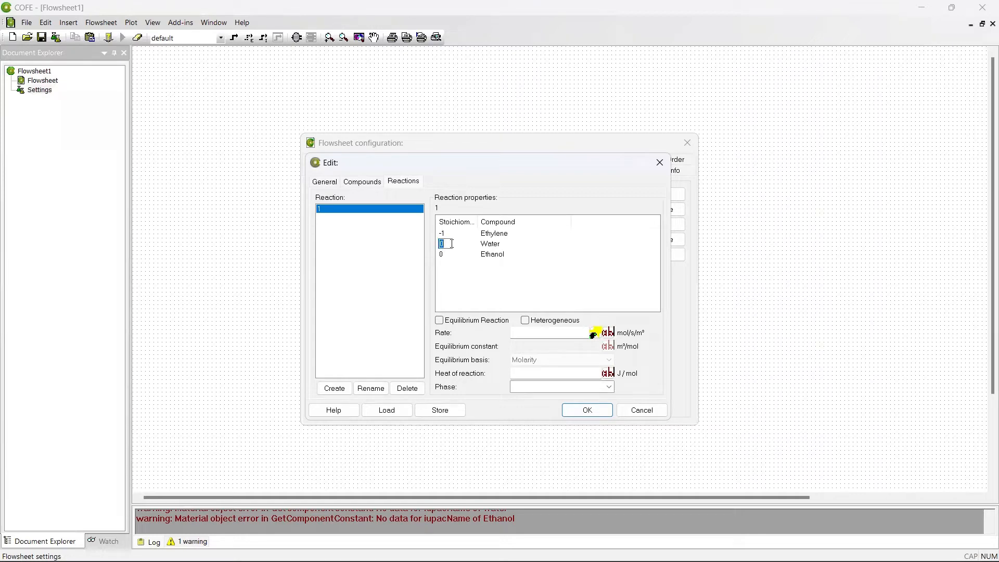
pyautogui.write('-1')
pyautogui.doubleClick(442, 255)
pyautogui.write('1')
pyautogui.press('Return')
# Make reaction 1 an equilibrium reaction with equilibrium constant 0.1068, Fugacity as the basis and Vapor as the phase.
pyautogui.click(465, 320)
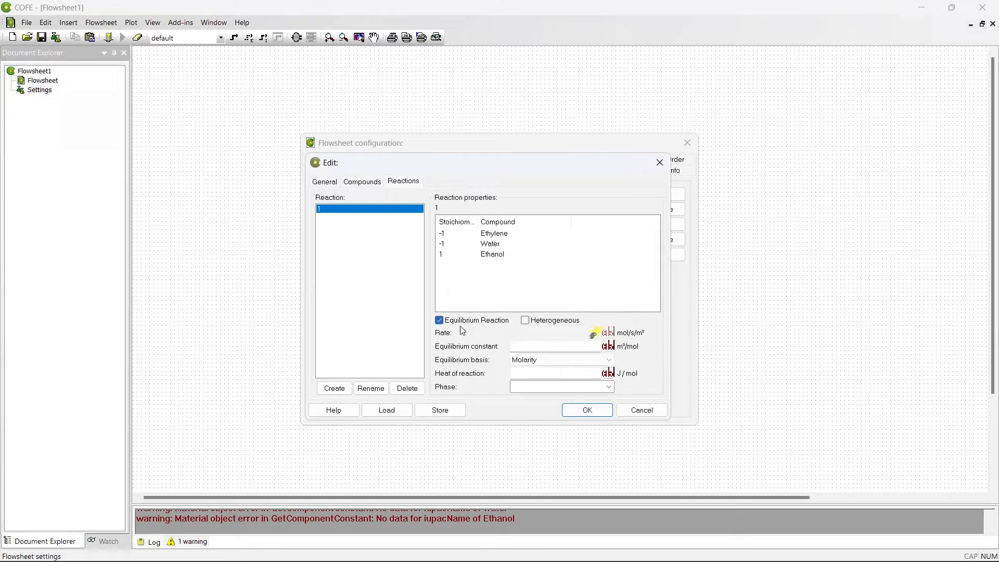
pyautogui.click(528, 345)
pyautogui.write('0.1068')
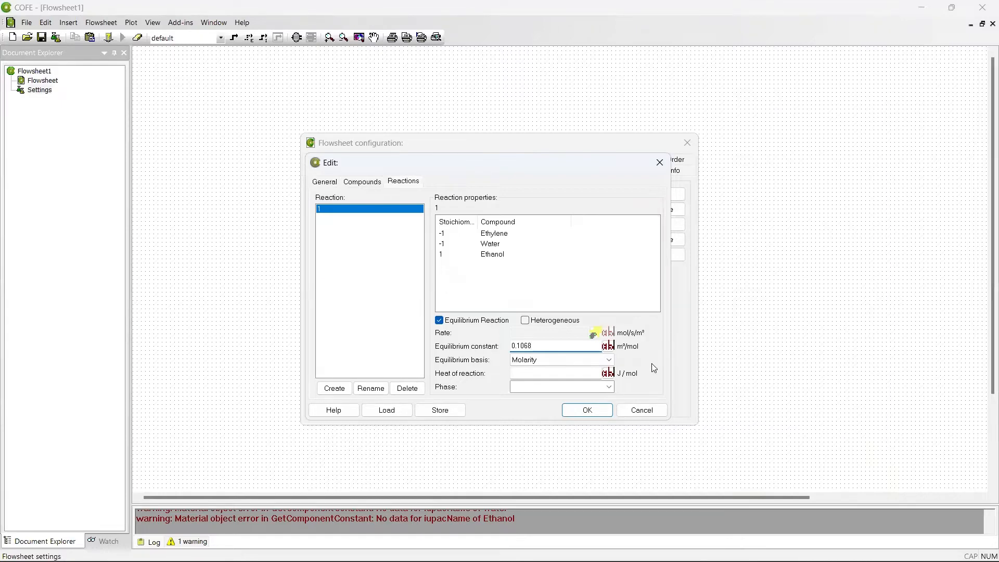
pyautogui.click(608, 360)
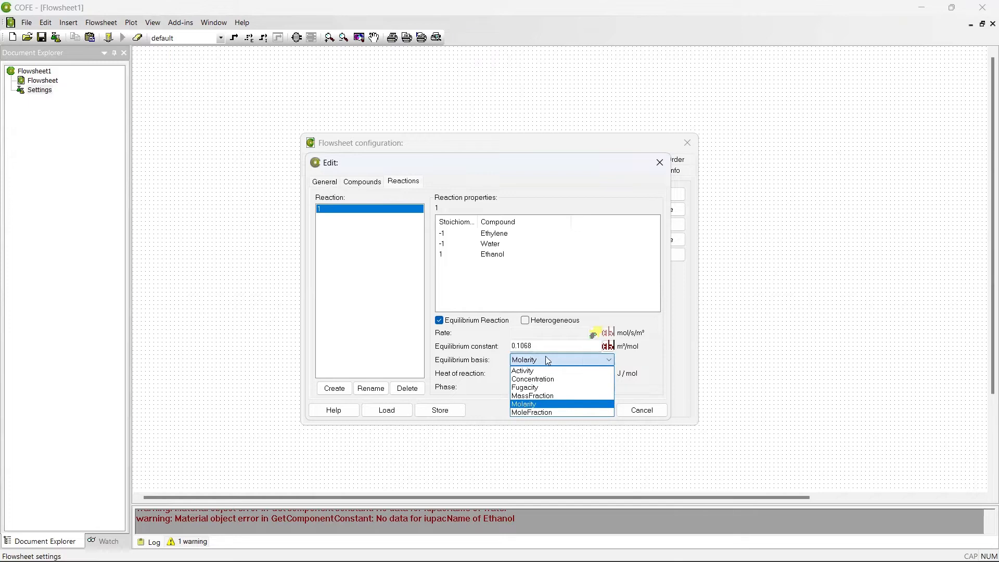
pyautogui.click(534, 387)
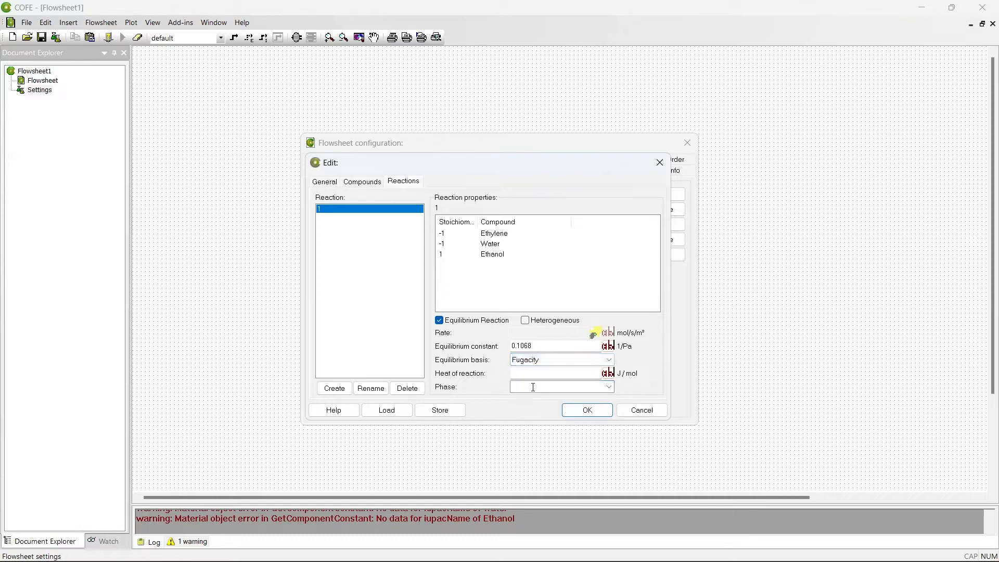
pyautogui.click(608, 387)
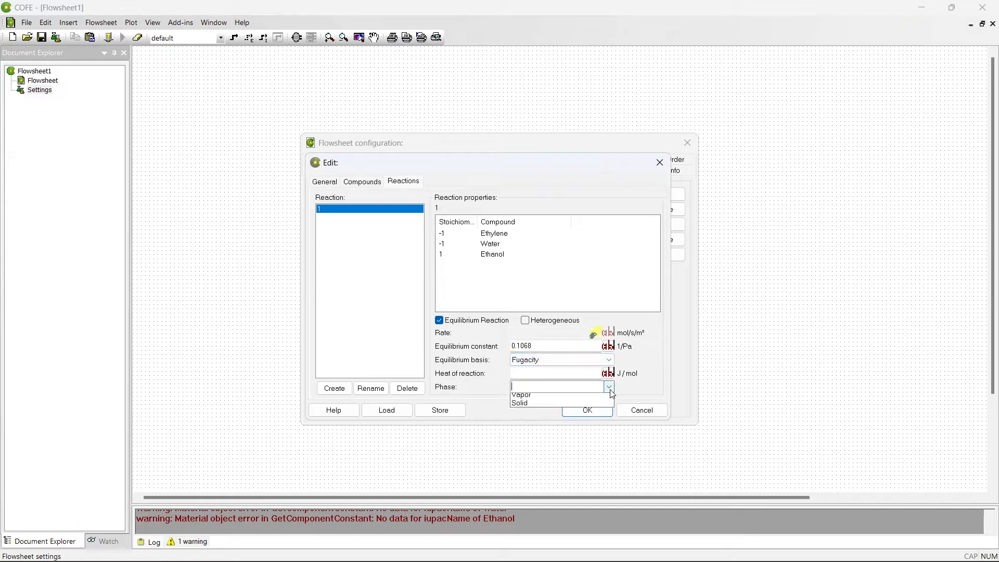
pyautogui.click(552, 407)
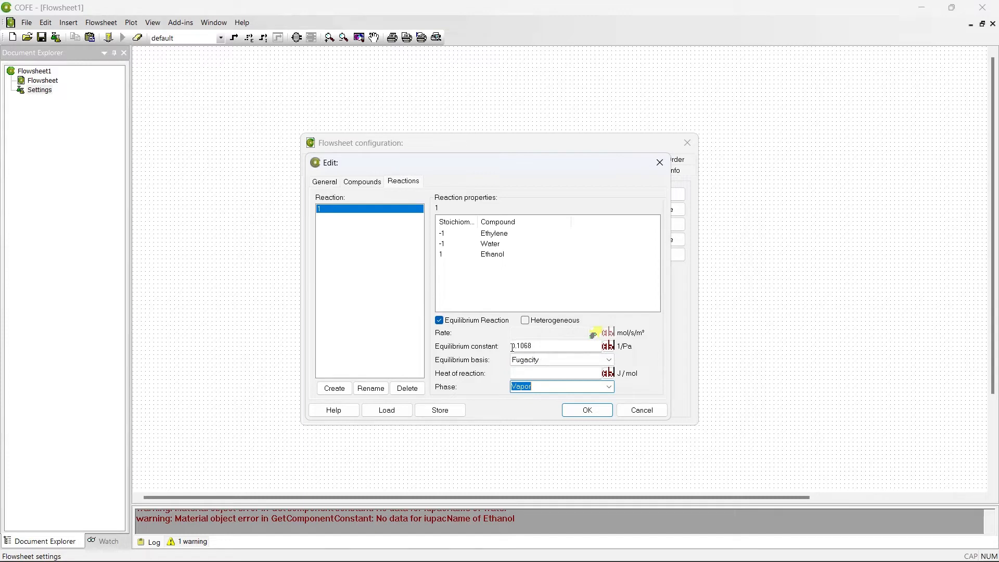
# Switch to the Windows Calculator and divide 0.1068 by 101325 to convert the equilibrium constant to 1/Pa.
pyautogui.moveTo(513, 348); pyautogui.dragTo(543, 348)
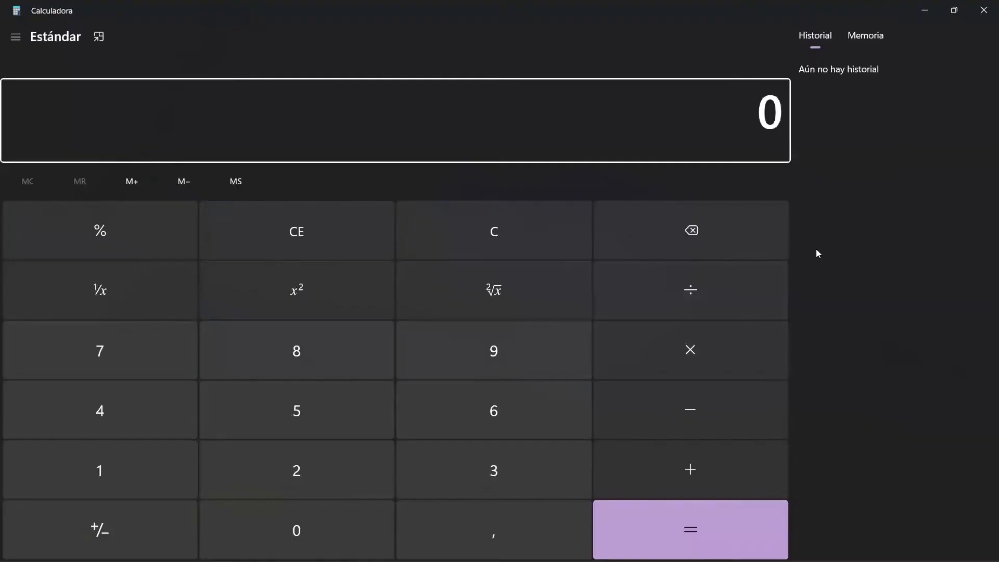
pyautogui.write('0,1068')
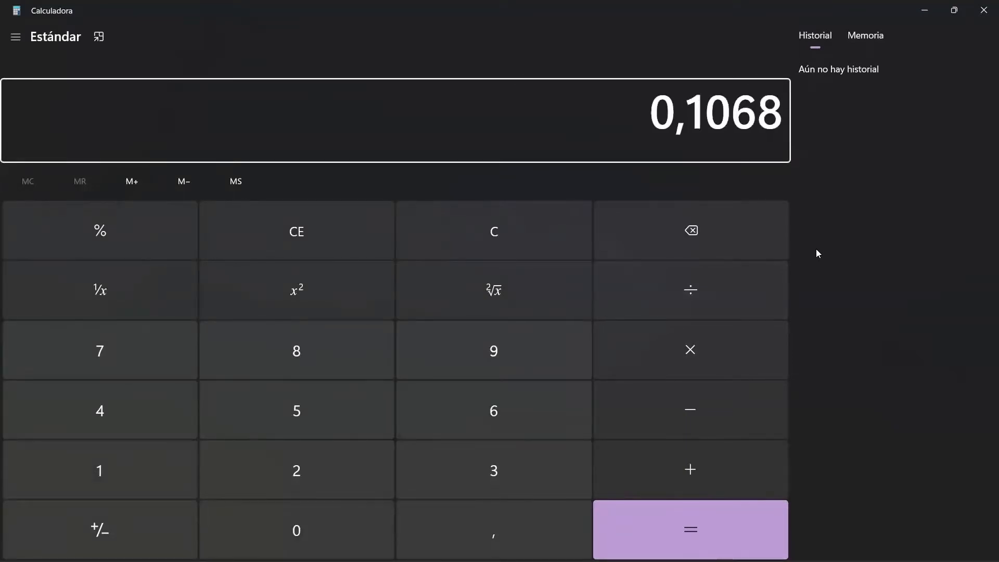
pyautogui.write('/101')
pyautogui.write('325')
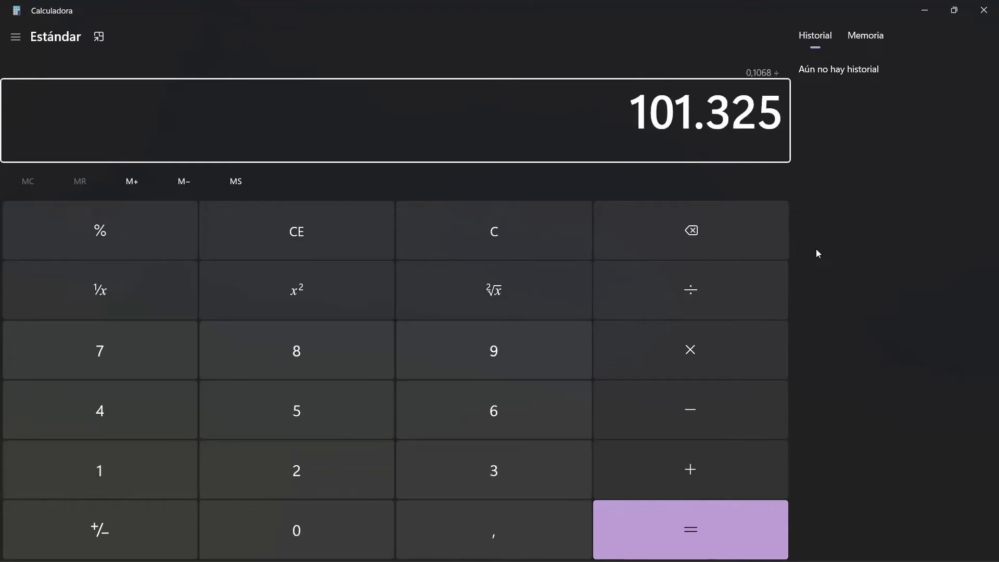
pyautogui.press('Return')
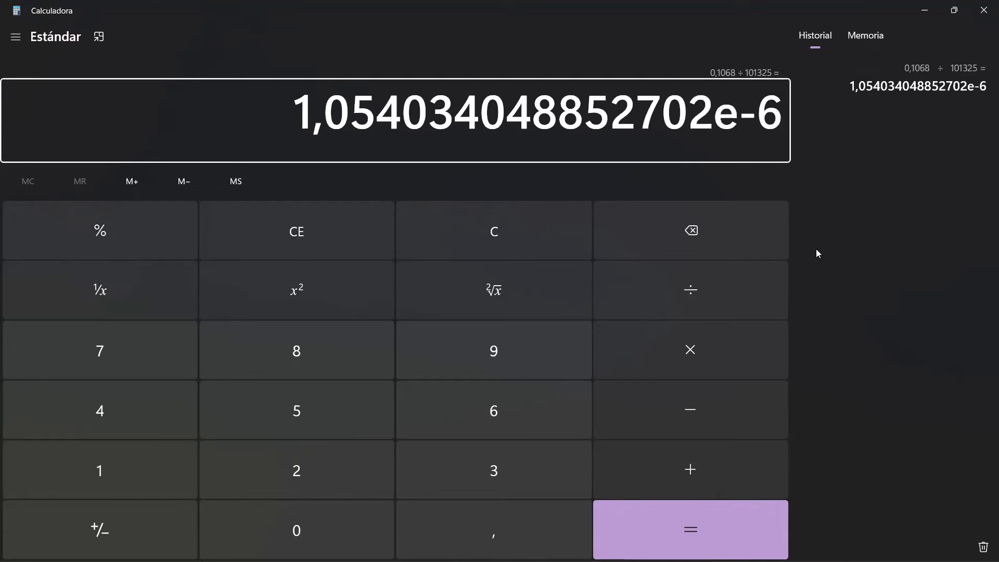
# Return to COFE, set the equilibrium constant to 1.054034048852702e-6, and finish the reaction package and flowsheet configuration.
pyautogui.hotkey('alt', 'Tab')
pyautogui.moveTo(558, 346); pyautogui.dragTo(480, 338)
pyautogui.write('1.054034048852702e-6')
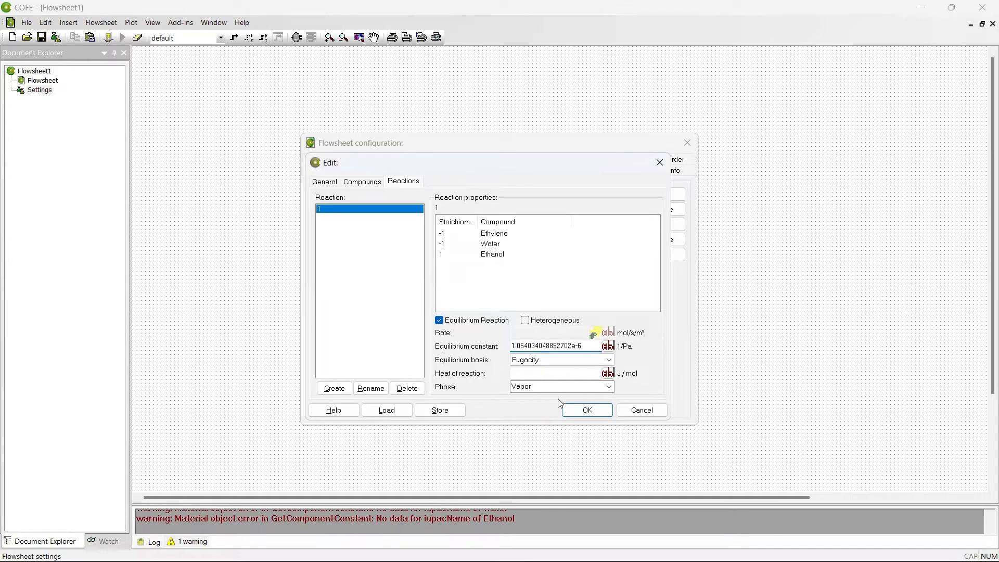
pyautogui.click(581, 411)
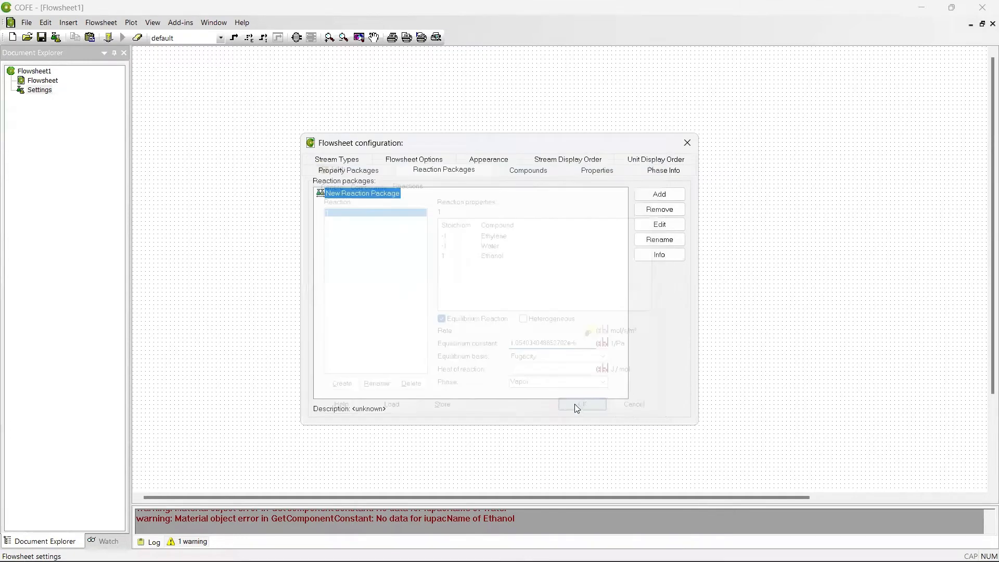
pyautogui.click(689, 142)
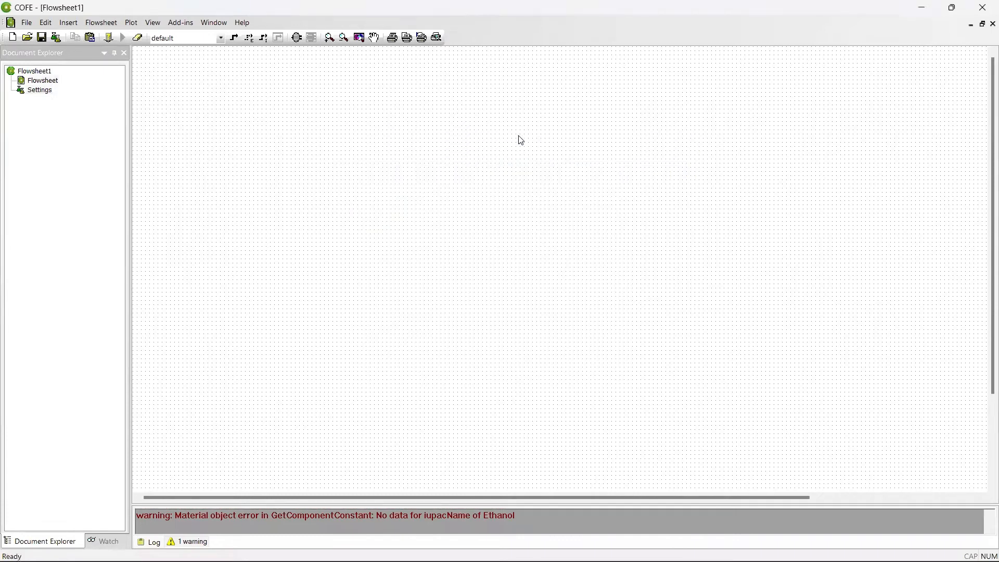
# Draw a short horizontal stream in the upper-left area of the flowsheet and open its stream data.
pyautogui.click(235, 38)
pyautogui.click(299, 159)
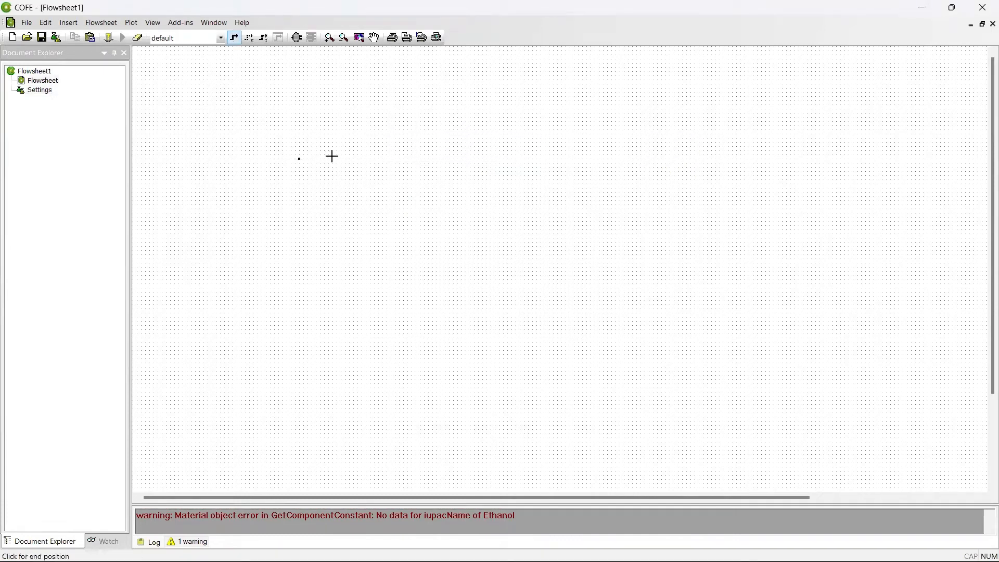
pyautogui.click(384, 159)
pyautogui.doubleClick(369, 162)
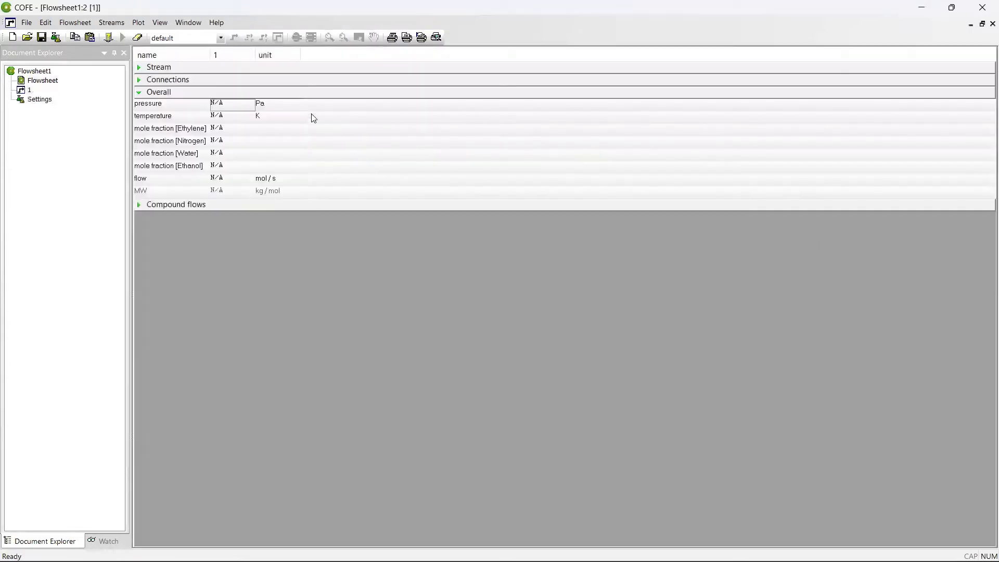
# Change the feed stream's pressure unit to atm and its temperature unit to °C.
pyautogui.click(266, 107)
pyautogui.click(268, 107)
pyautogui.click(276, 114)
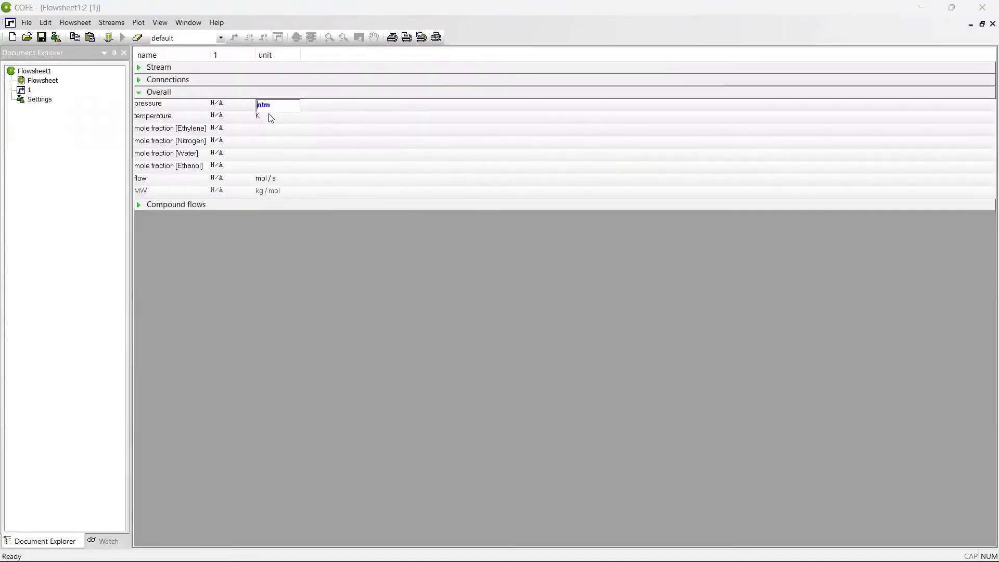
pyautogui.click(263, 116)
pyautogui.click(265, 117)
pyautogui.click(296, 122)
# Set the feed stream's pressure to 1 atm and its temperature to 145 °C.
pyautogui.click(228, 103)
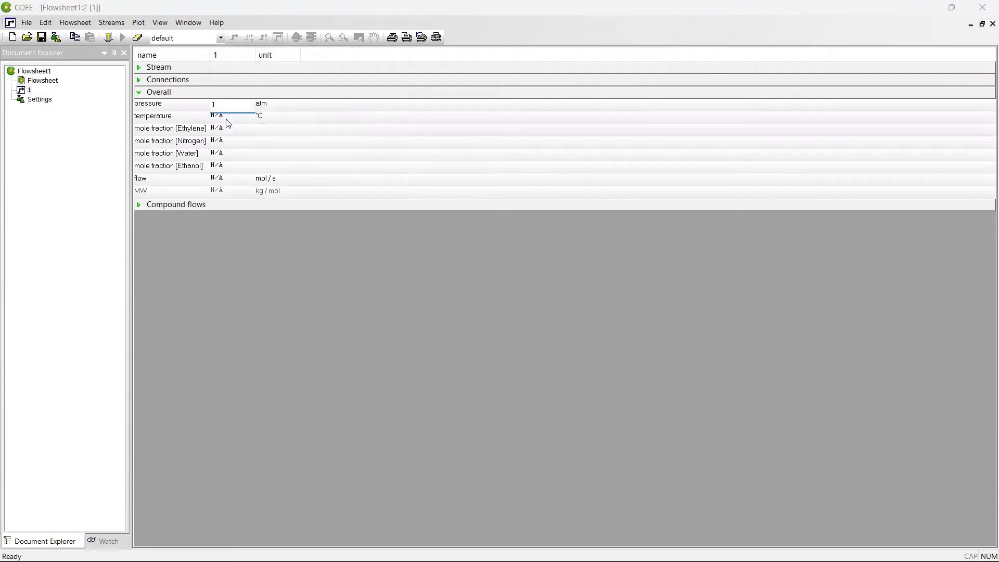
pyautogui.write('1')
pyautogui.click(218, 121)
pyautogui.click(218, 120)
pyautogui.press('Return')
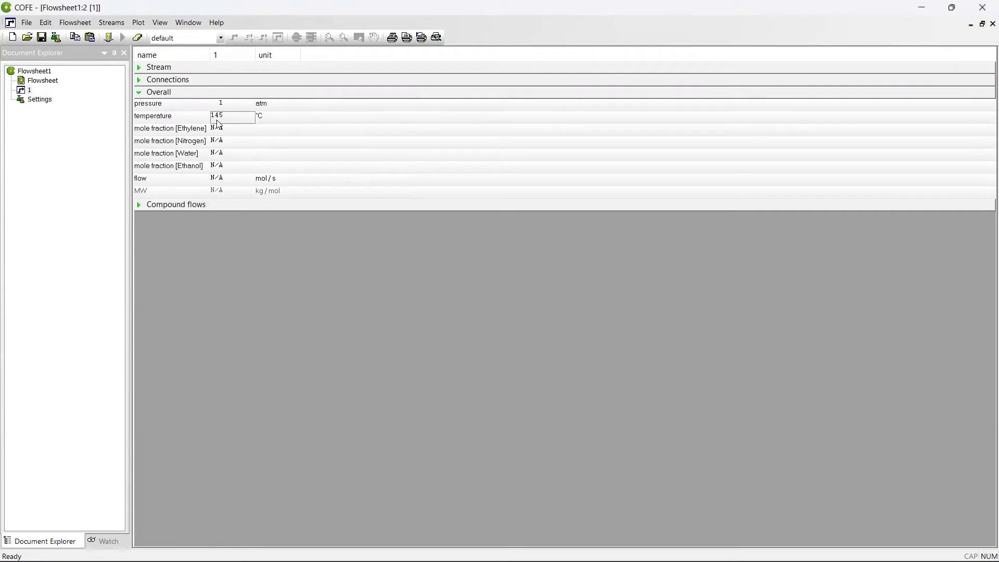
# Expand the feed stream's compound flows and change their unit to kmol/h.
pyautogui.click(211, 204)
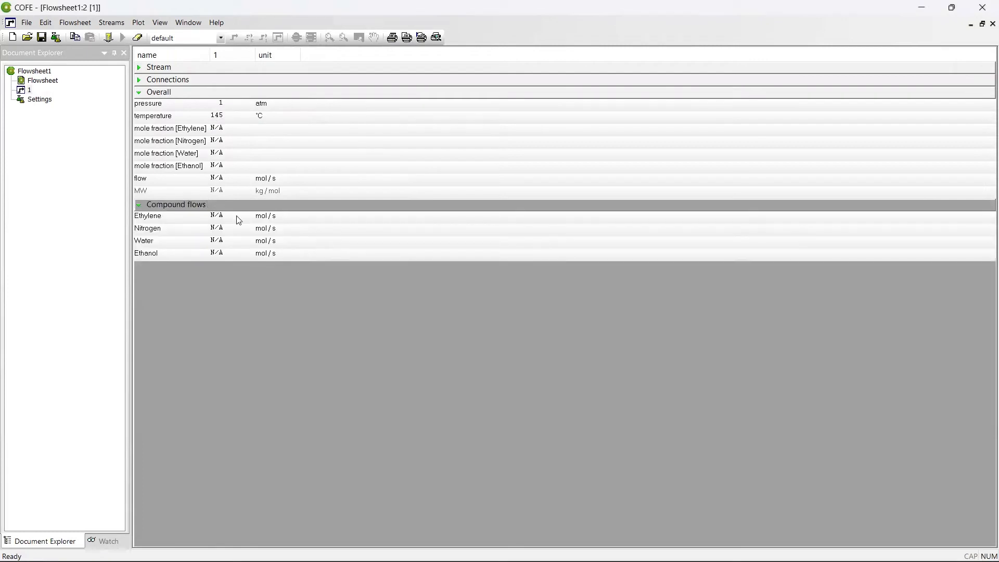
pyautogui.click(267, 219)
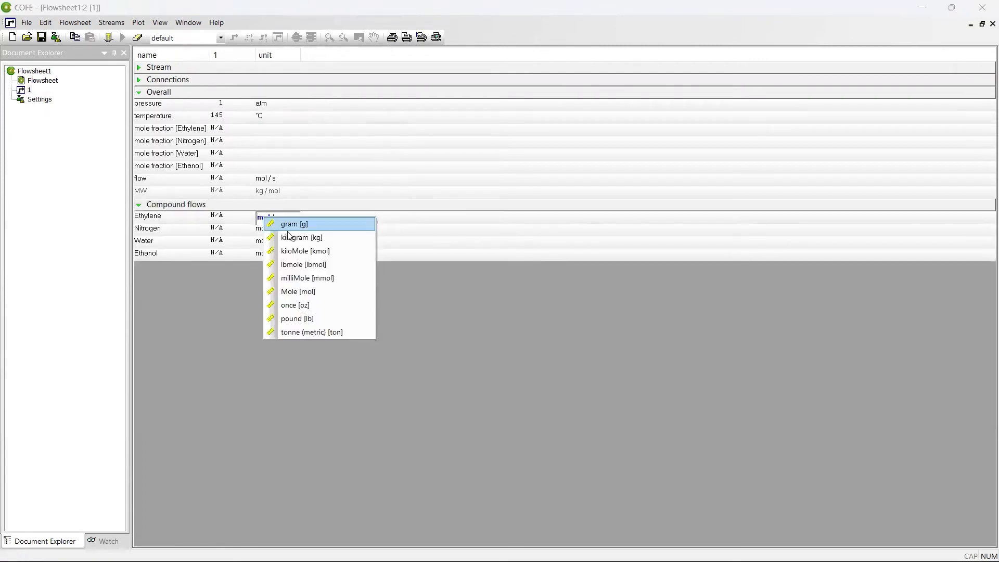
pyautogui.click(303, 252)
pyautogui.click(282, 218)
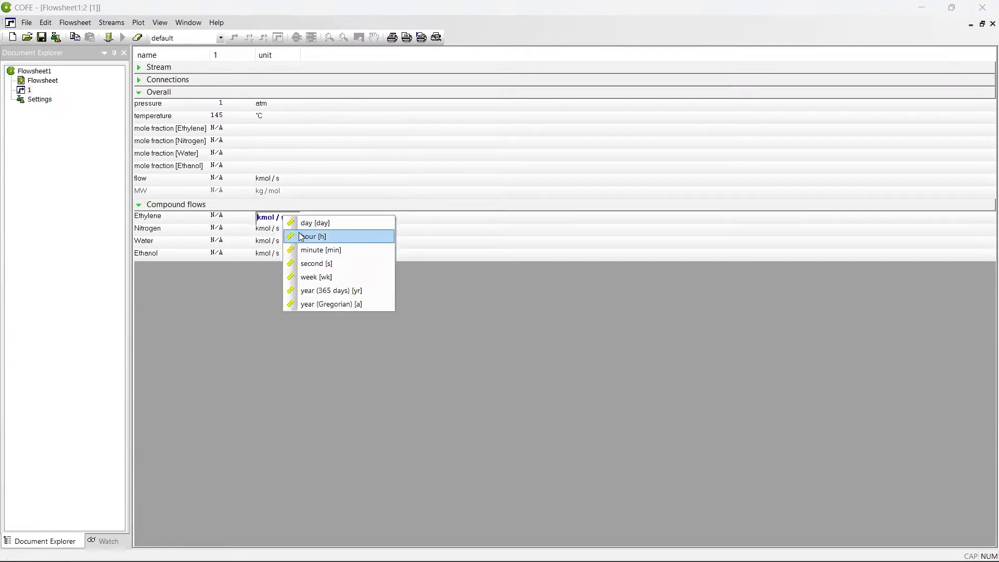
pyautogui.click(301, 235)
# Set the feed's compound flows to 90 kmol/h ethylene, 10 kmol/h nitrogen and 100 kmol/h water.
pyautogui.click(227, 219)
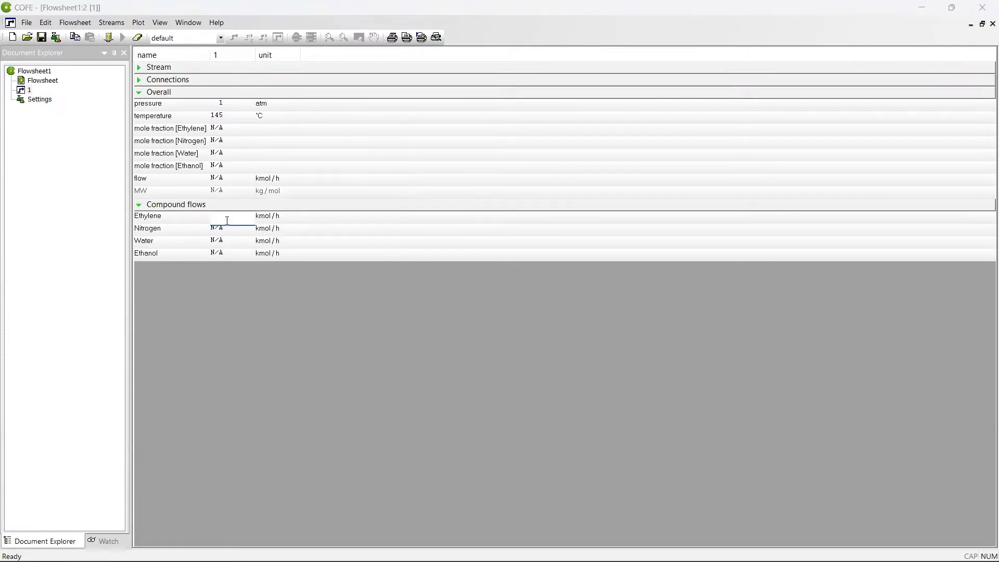
pyautogui.press('Return')
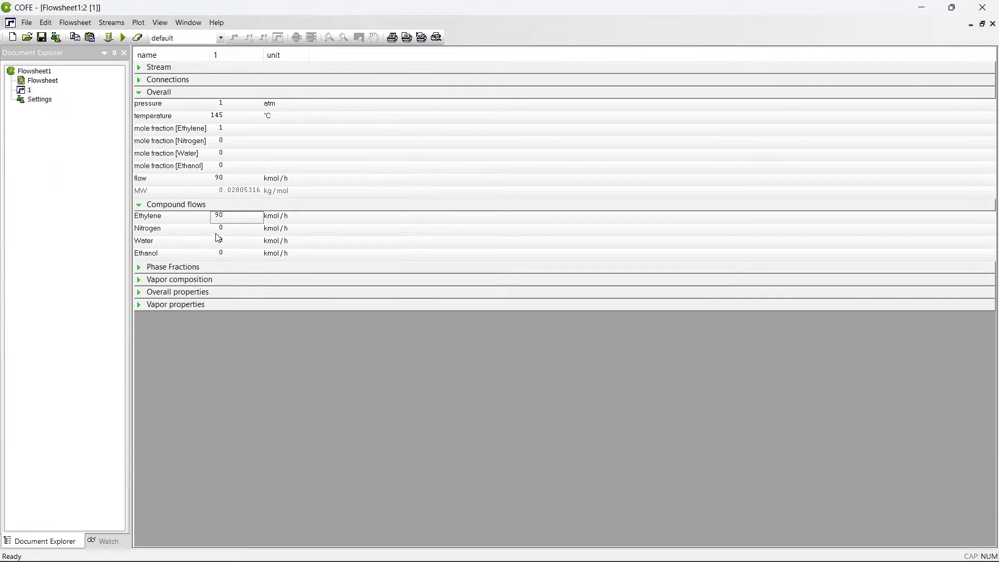
pyautogui.click(228, 228)
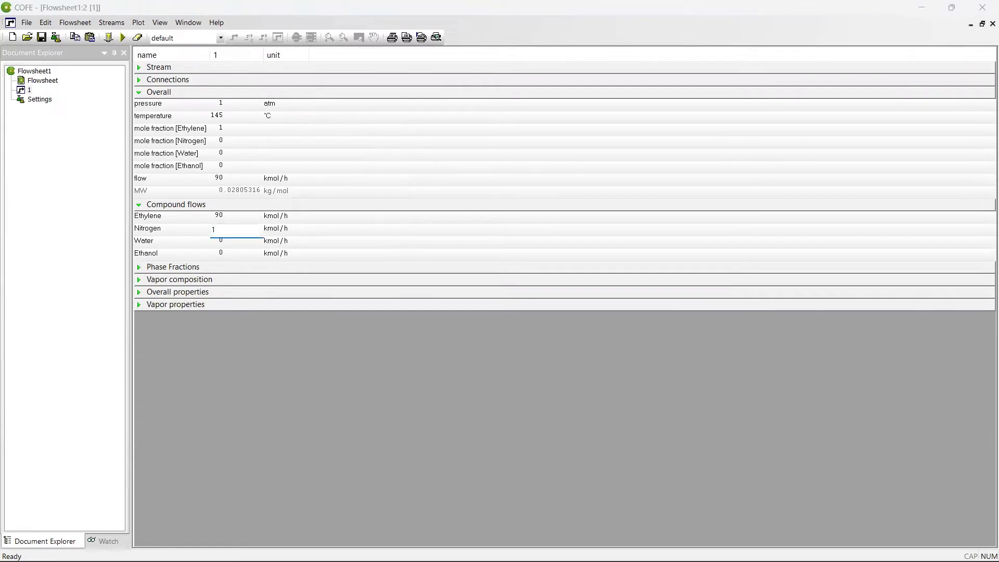
pyautogui.press('Return')
pyautogui.click(224, 242)
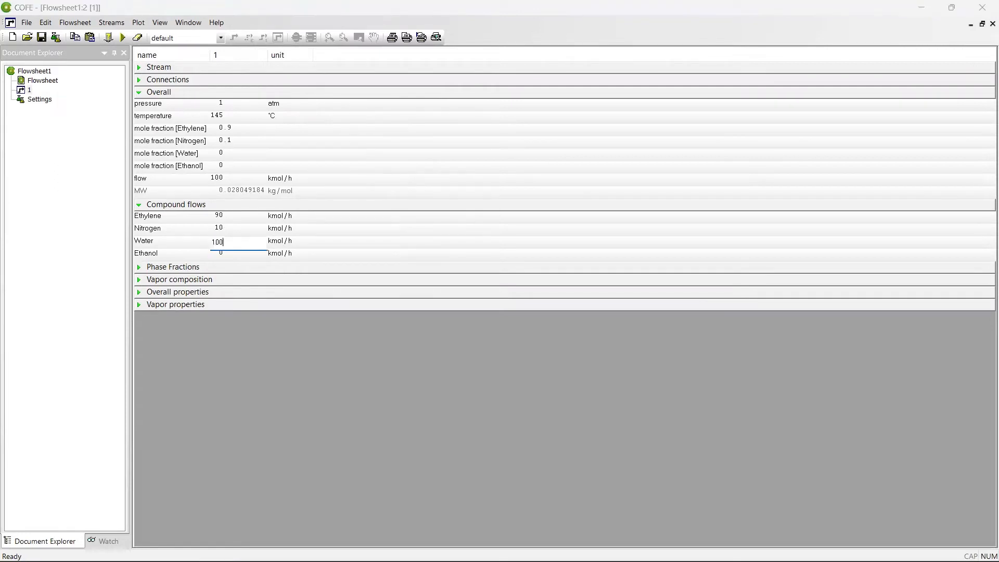
pyautogui.write('100')
pyautogui.press('Return')
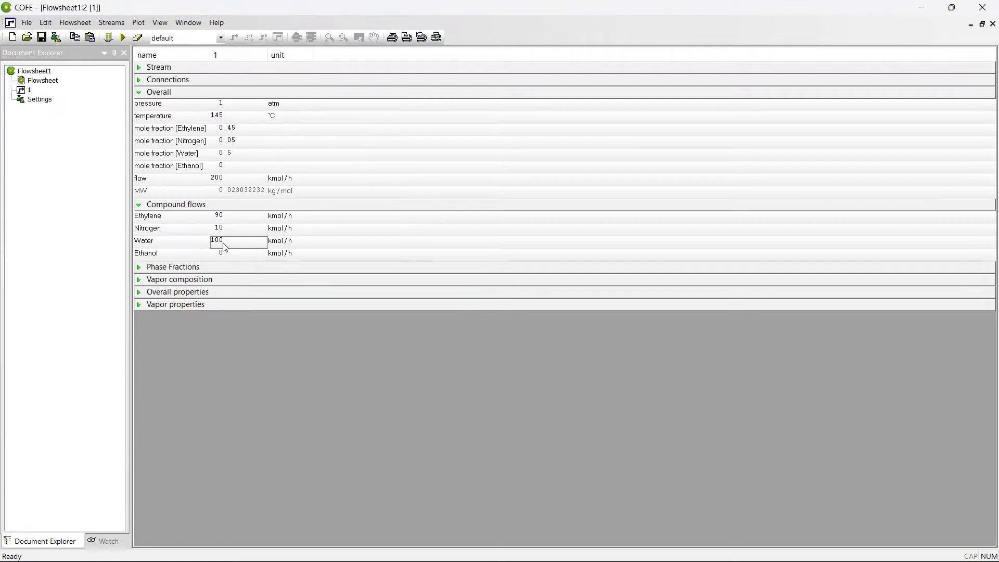
# Return to the flowsheet diagram and insert an EquilibriumReactor unit with New Reaction Package assigned to it.
pyautogui.doubleClick(53, 86)
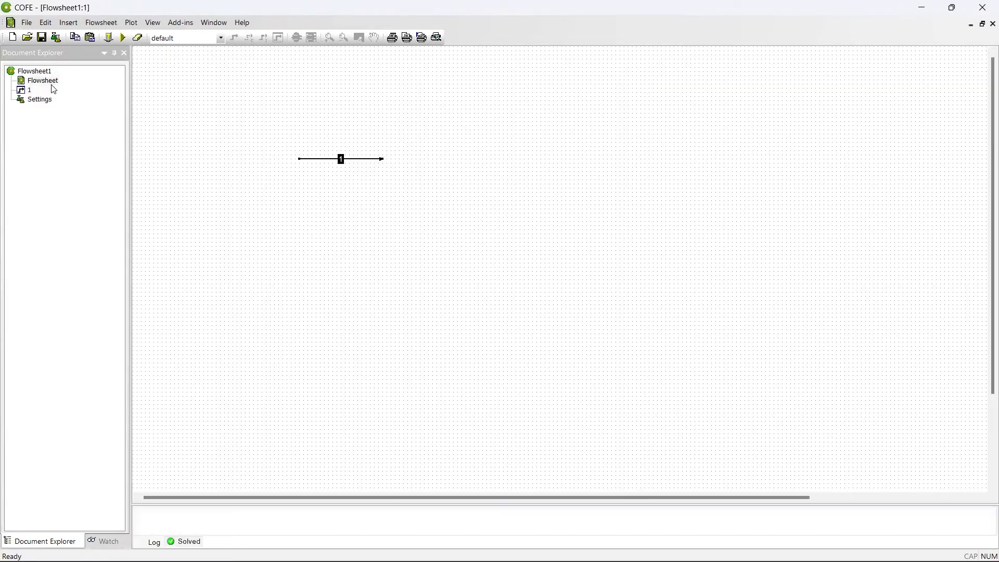
pyautogui.click(297, 38)
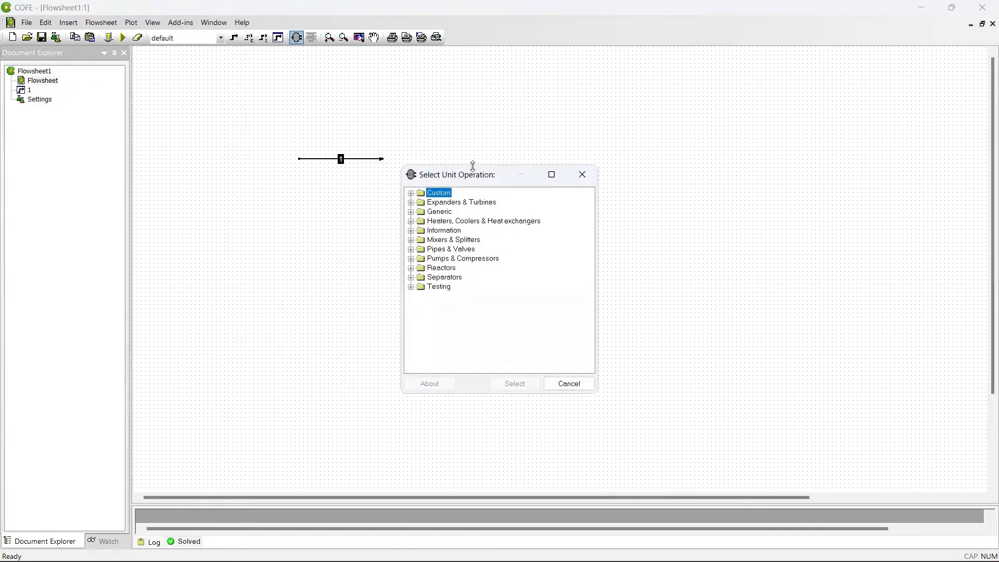
pyautogui.moveTo(498, 178); pyautogui.dragTo(717, 131)
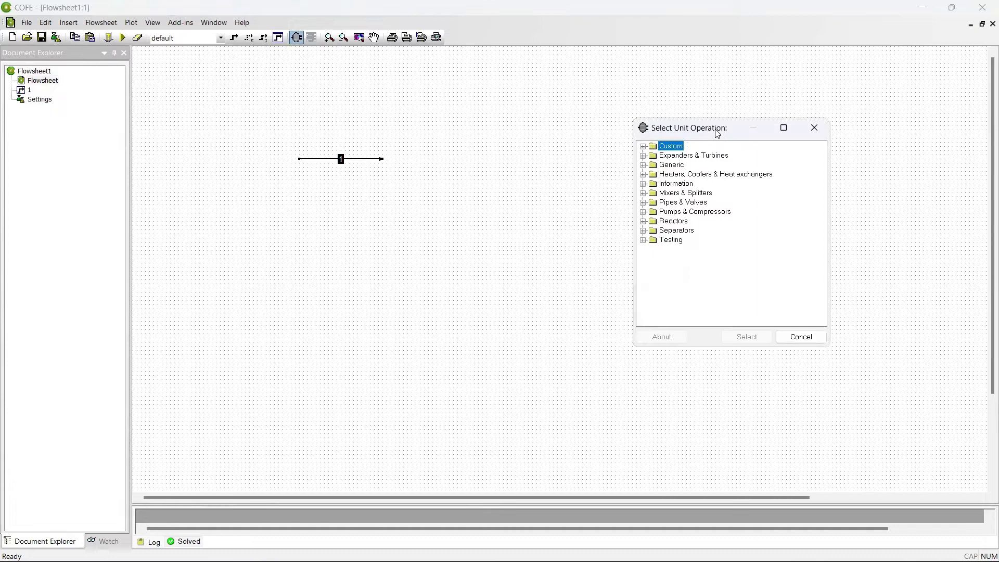
pyautogui.click(644, 222)
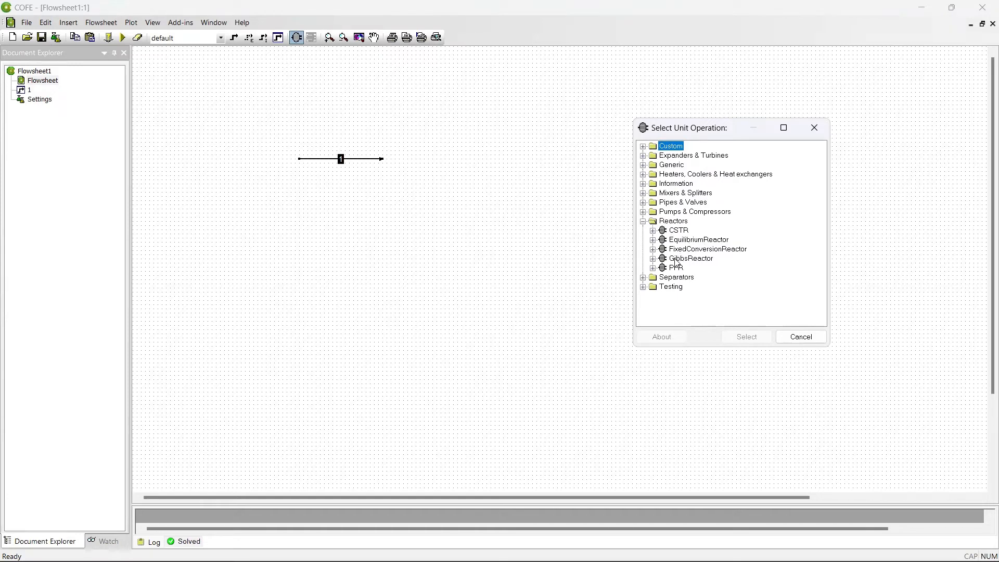
pyautogui.click(708, 242)
pyautogui.doubleClick(709, 242)
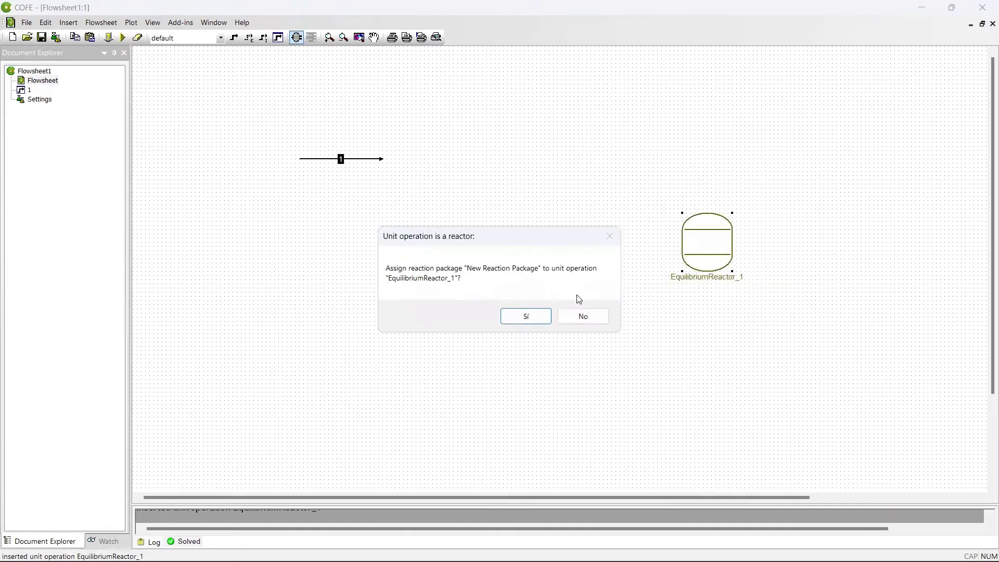
pyautogui.click(517, 319)
# Move the equilibrium reactor to the end of stream 1 and connect that stream to its inlet.
pyautogui.moveTo(691, 243); pyautogui.dragTo(400, 165)
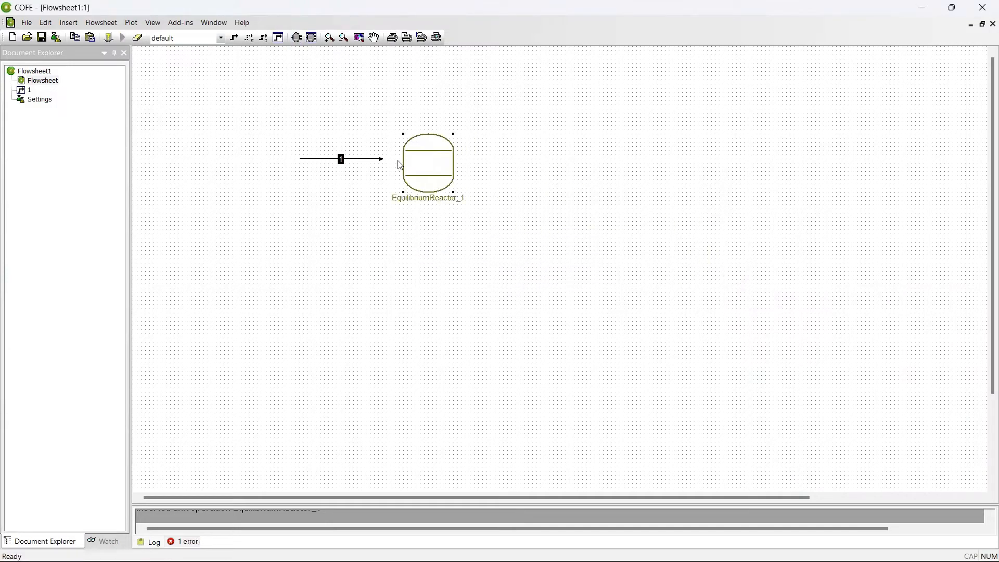
pyautogui.doubleClick(383, 159)
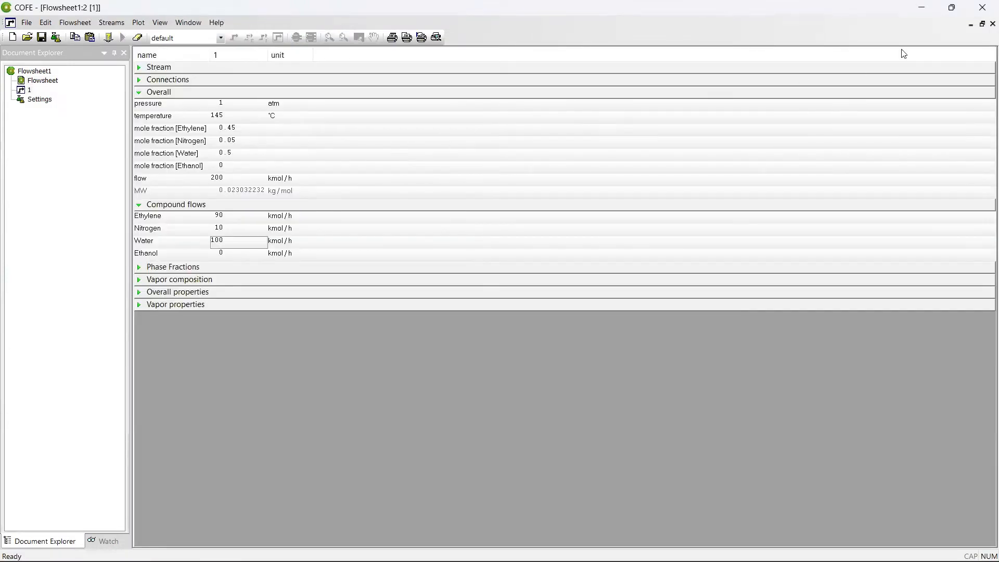
pyautogui.click(993, 24)
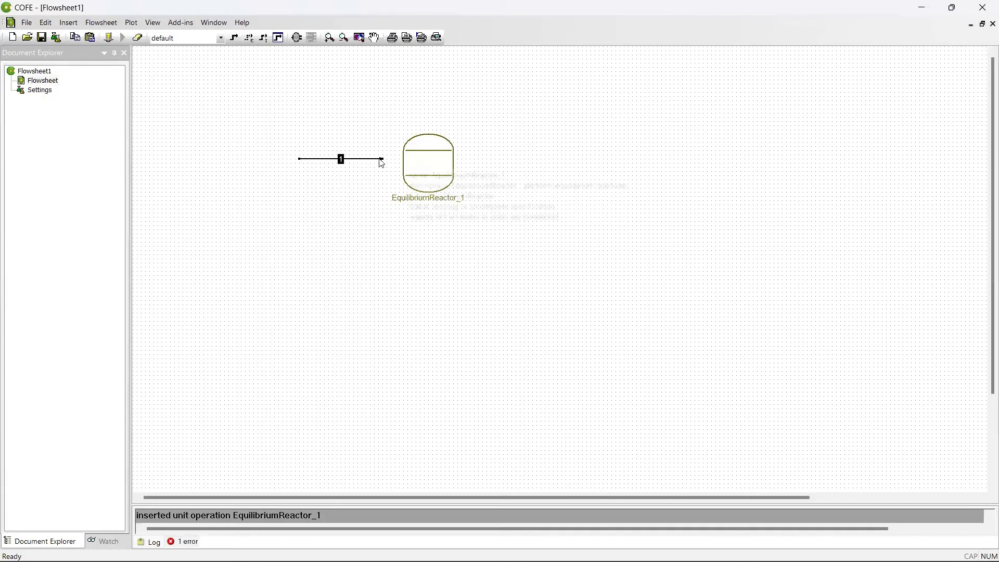
pyautogui.moveTo(382, 159); pyautogui.dragTo(404, 159)
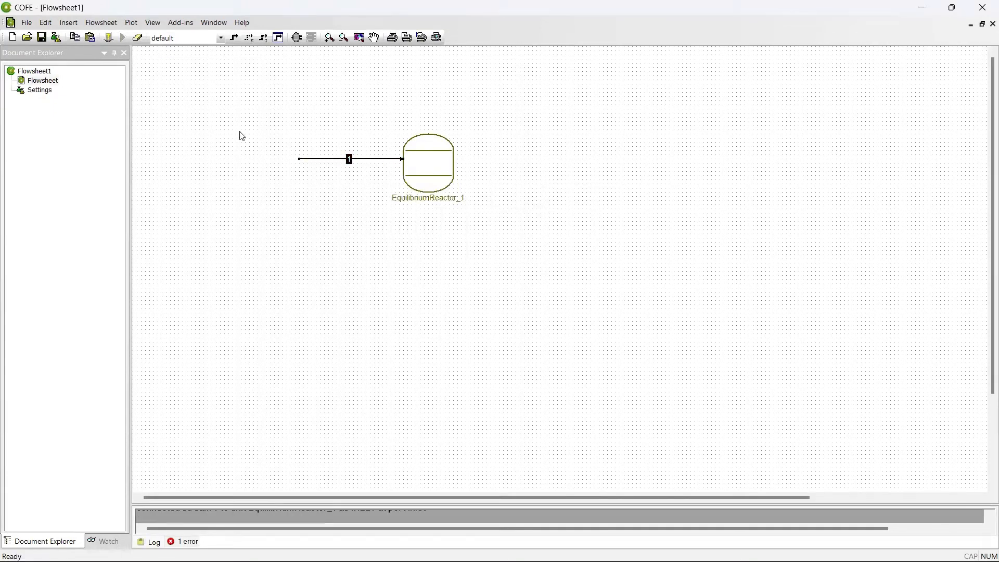
# Draw a short horizontal outlet stream starting at the equilibrium reactor's outlet.
pyautogui.click(234, 37)
pyautogui.click(454, 158)
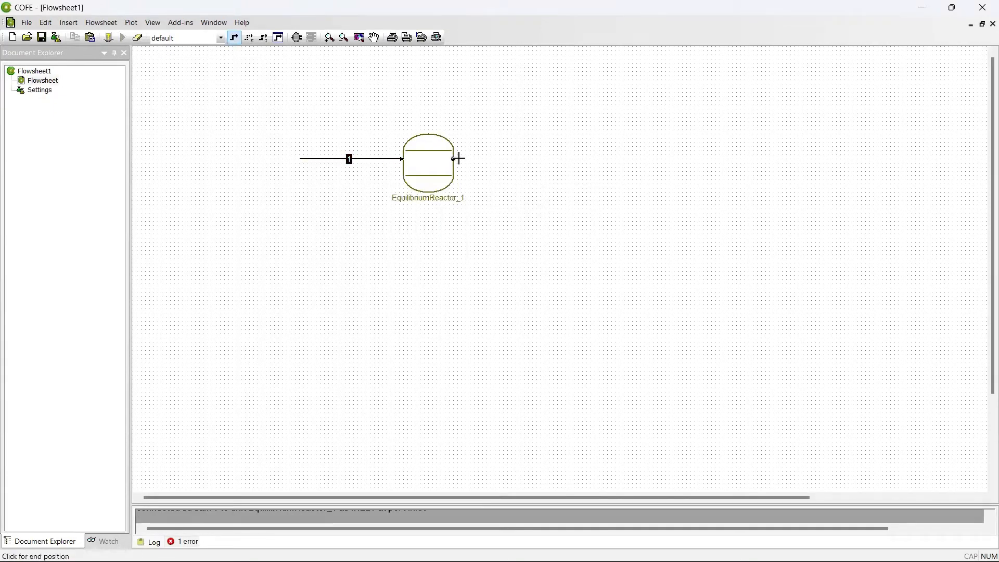
pyautogui.click(520, 159)
# Open the equilibrium reactor's parameters, change the temperature unit to °C and set the temperature to 145.
pyautogui.click(426, 169)
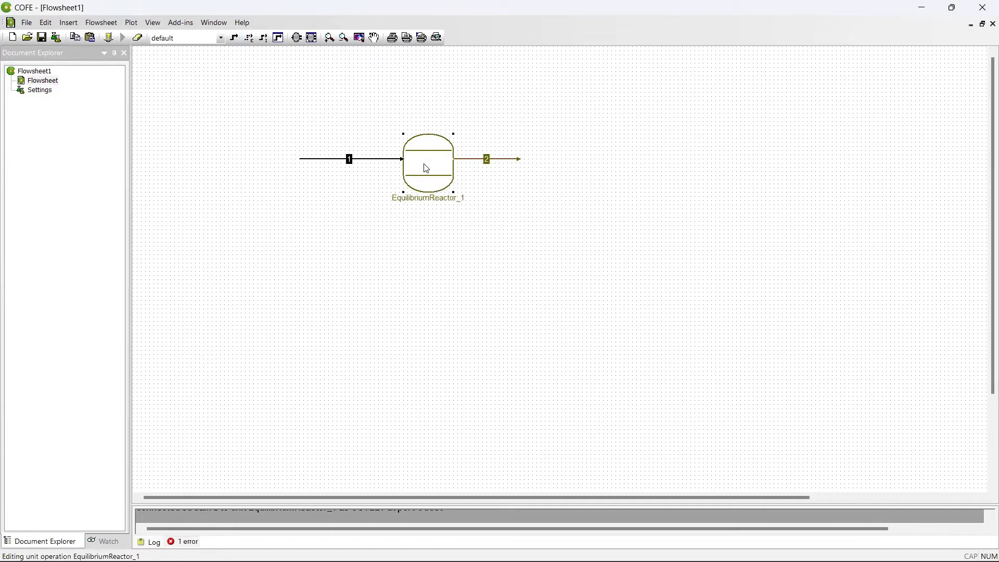
pyautogui.click(601, 263)
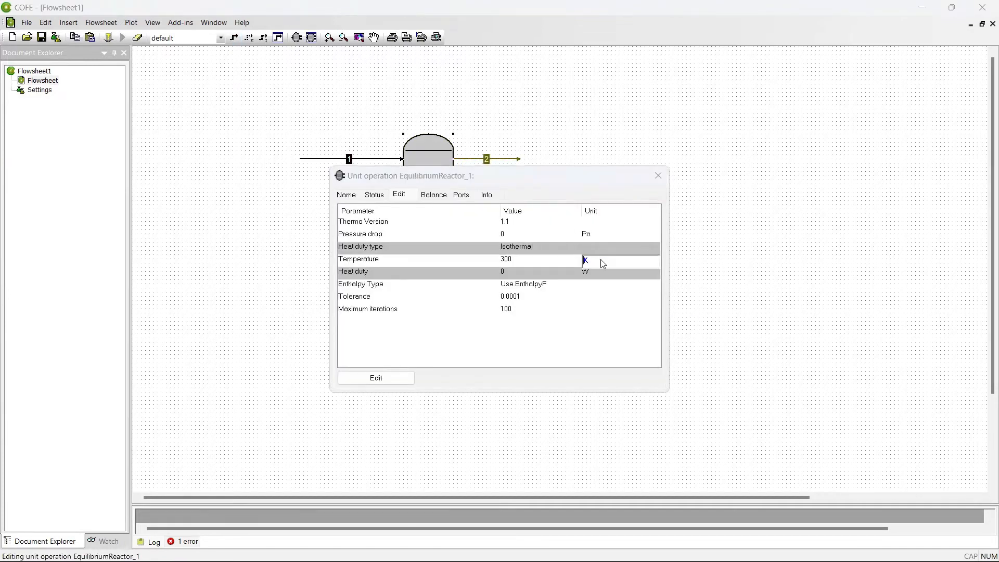
pyautogui.click(615, 268)
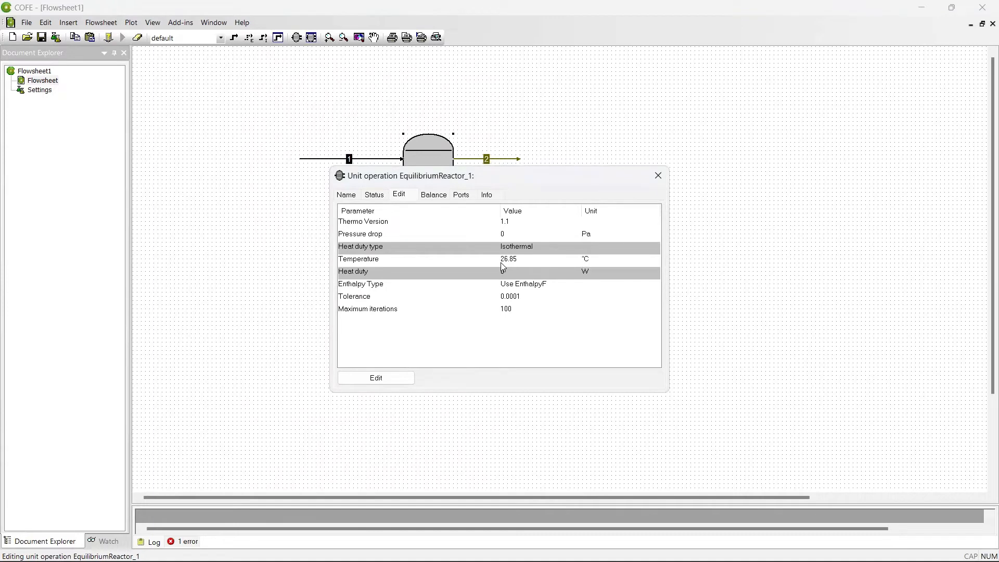
pyautogui.click(503, 261)
pyautogui.write('14')
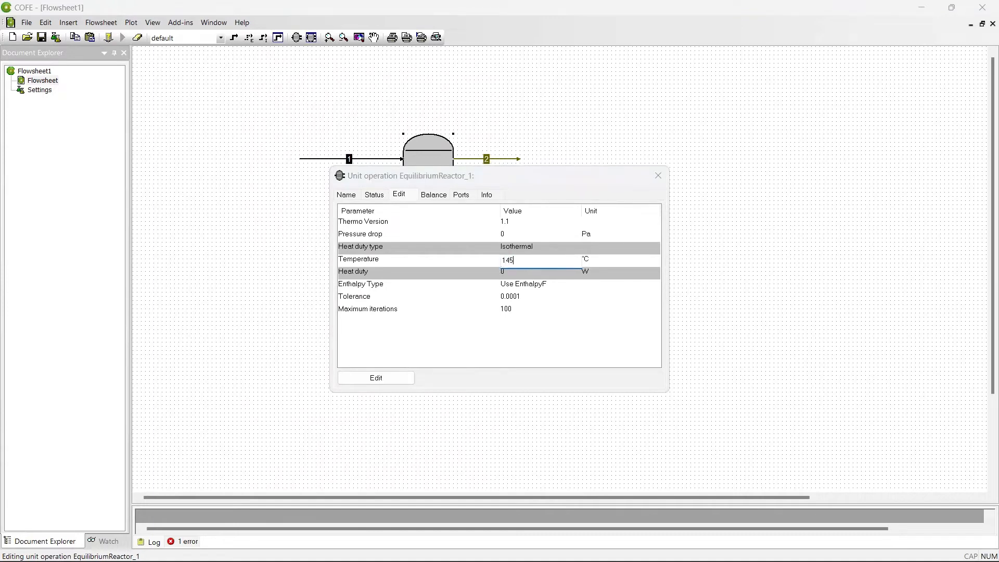
pyautogui.write('5')
pyautogui.press('Return')
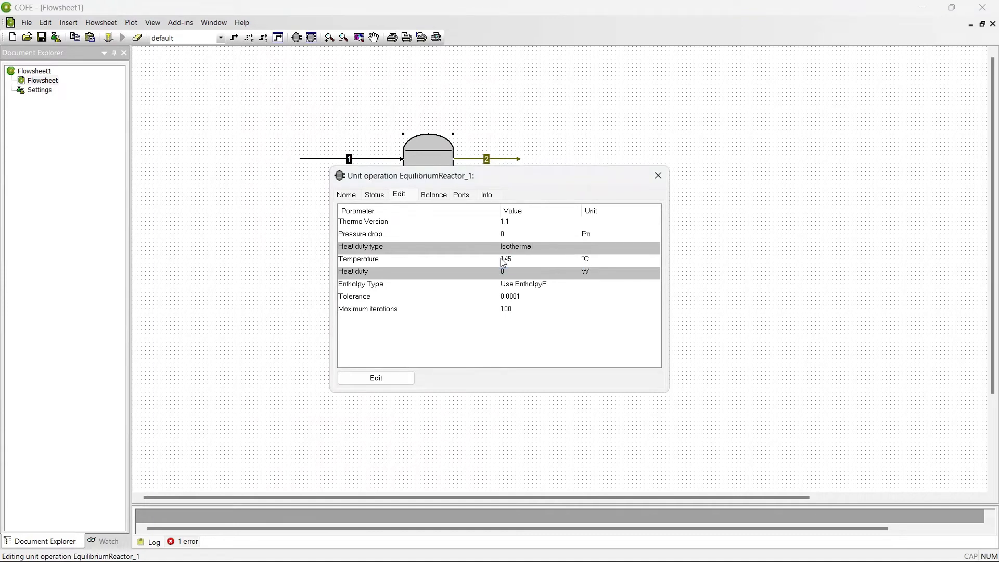
# Open the reactor's detailed settings and add reaction 1 to its reactions.
pyautogui.click(407, 377)
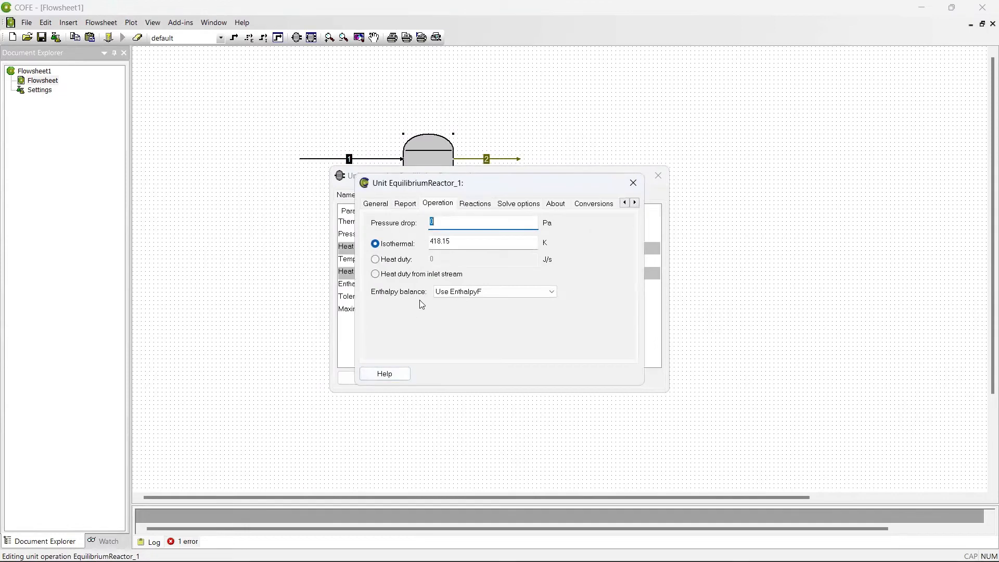
pyautogui.click(472, 204)
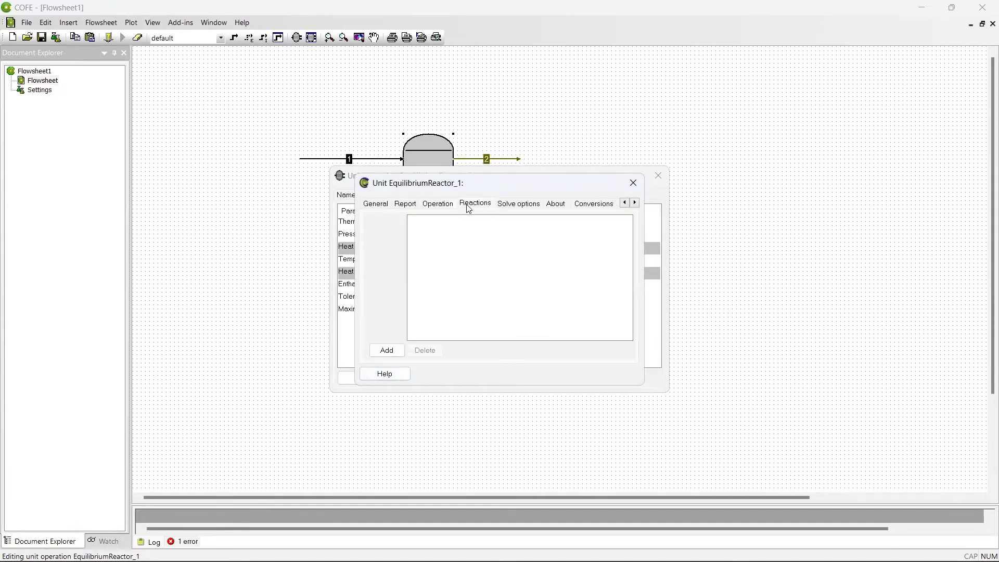
pyautogui.click(388, 350)
pyautogui.click(404, 239)
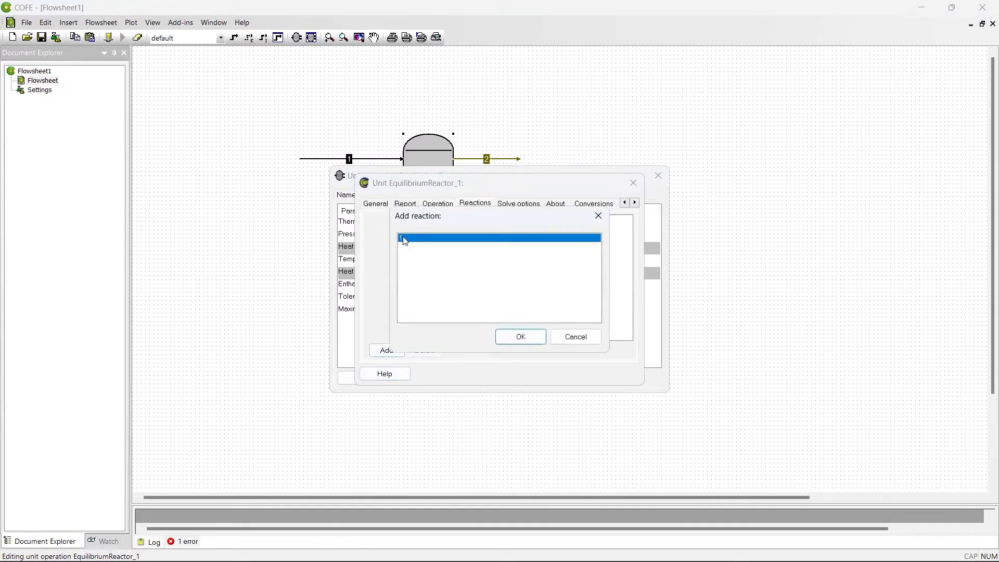
pyautogui.click(520, 337)
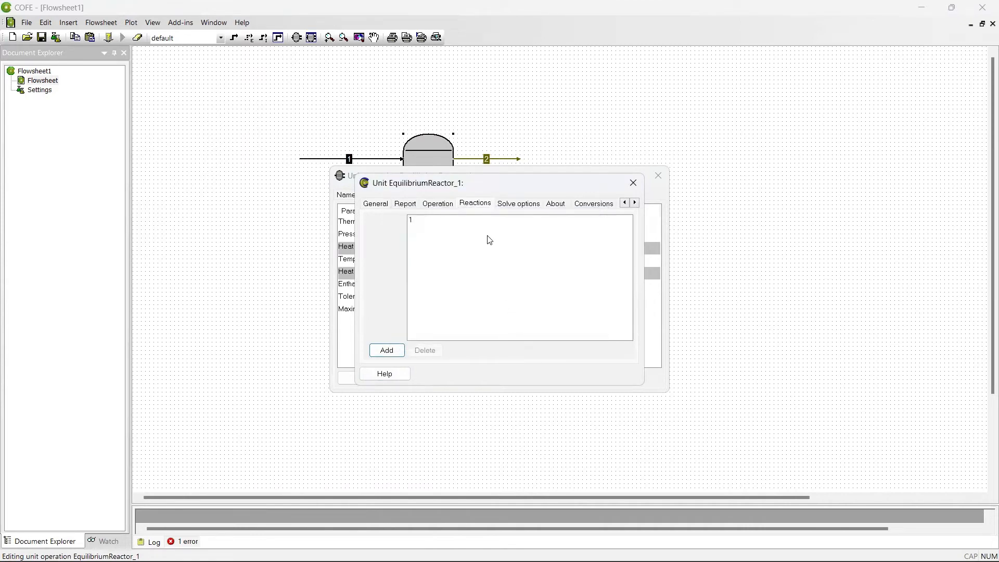
# Expose the ethylene conversion as a reactor parameter, then close the reactor's settings and solve the flowsheet.
pyautogui.click(441, 208)
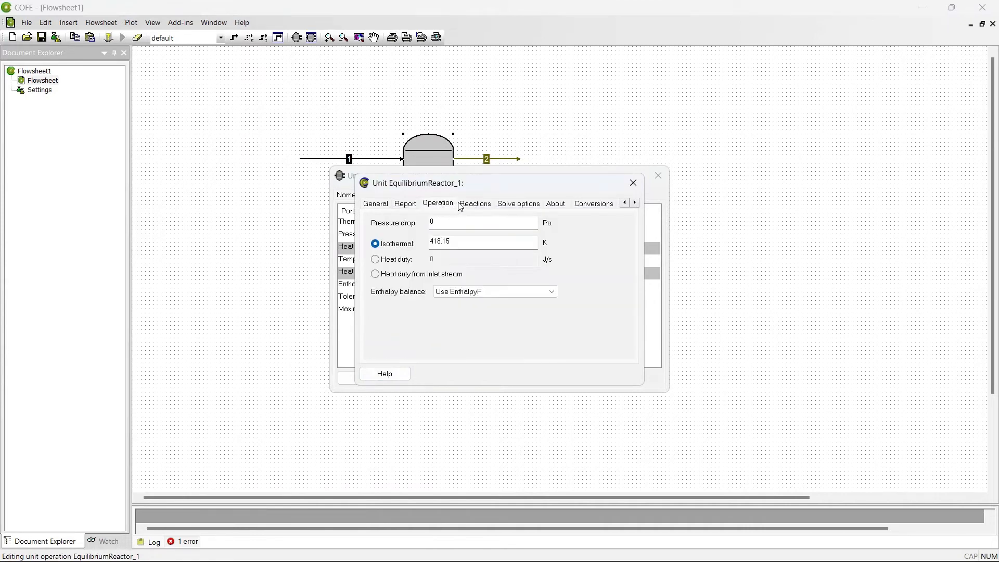
pyautogui.click(461, 208)
pyautogui.click(586, 207)
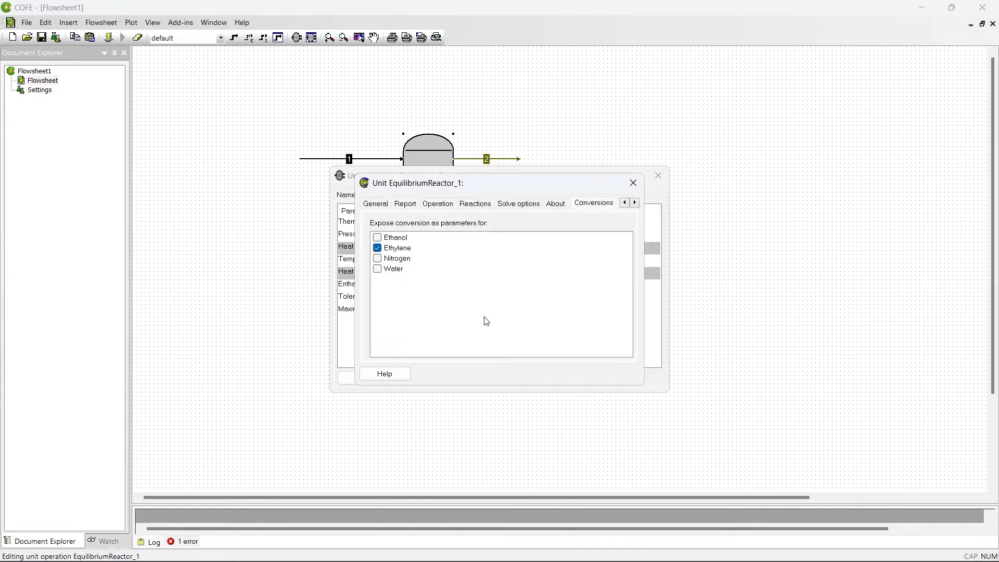
pyautogui.click(633, 182)
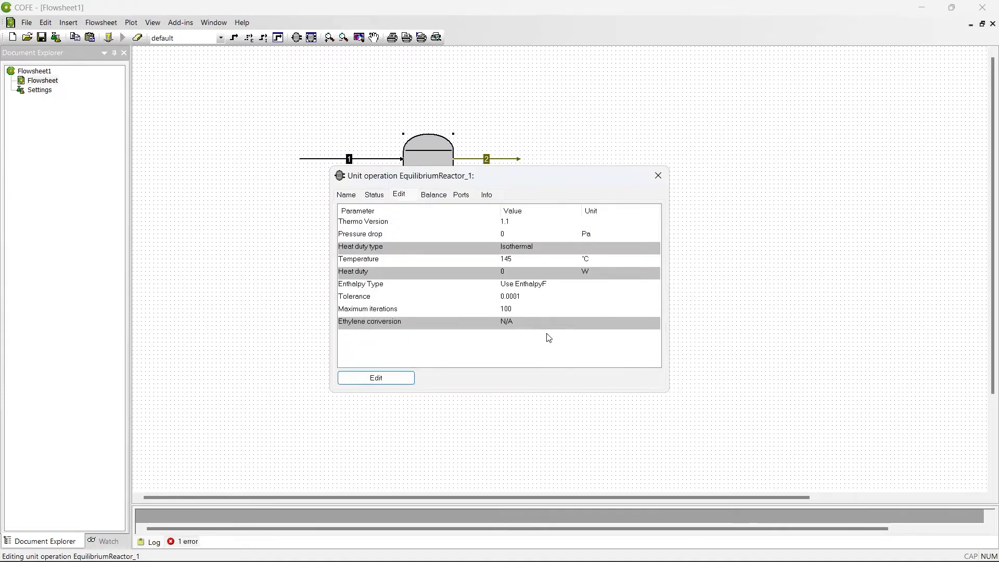
pyautogui.click(658, 175)
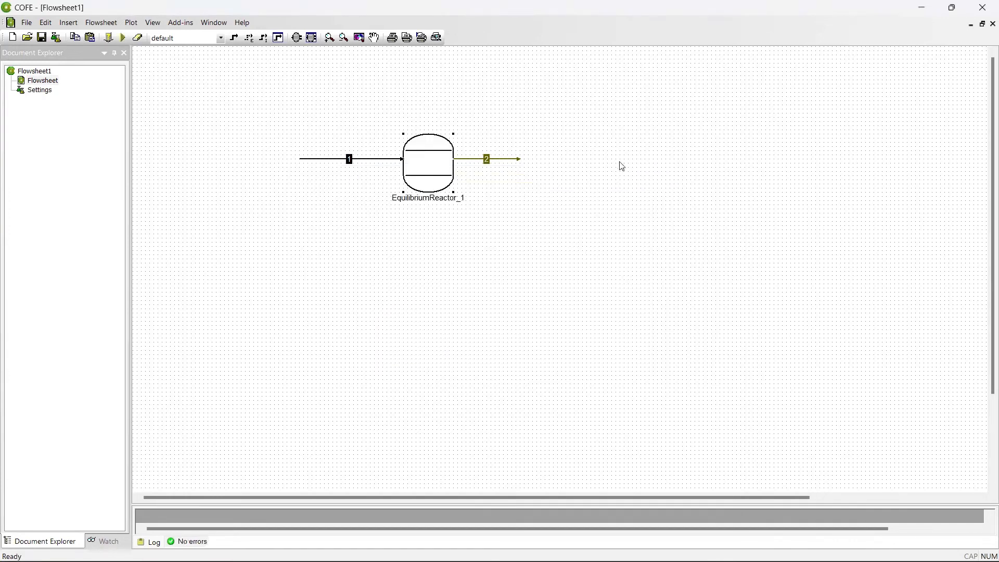
pyautogui.click(123, 37)
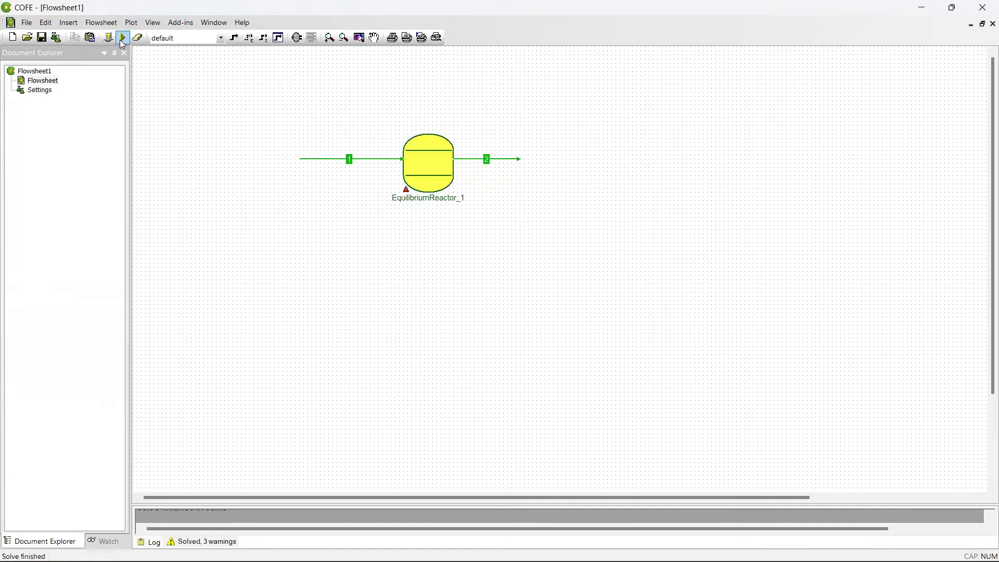
# Review the solved equilibrium reactor's parameters and the compound flows of outlet stream 2, then return to the flowsheet.
pyautogui.doubleClick(428, 155)
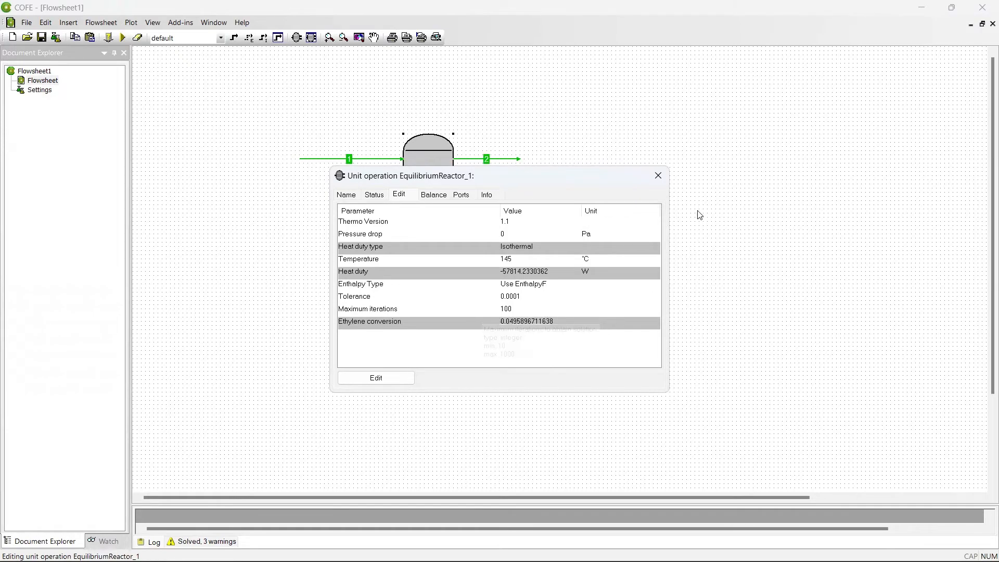
pyautogui.click(659, 175)
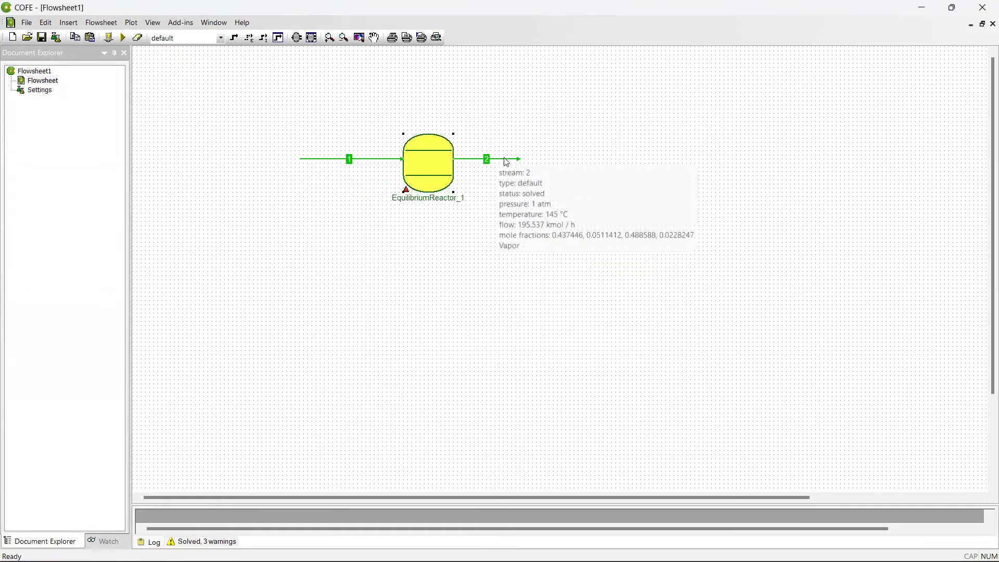
pyautogui.doubleClick(501, 161)
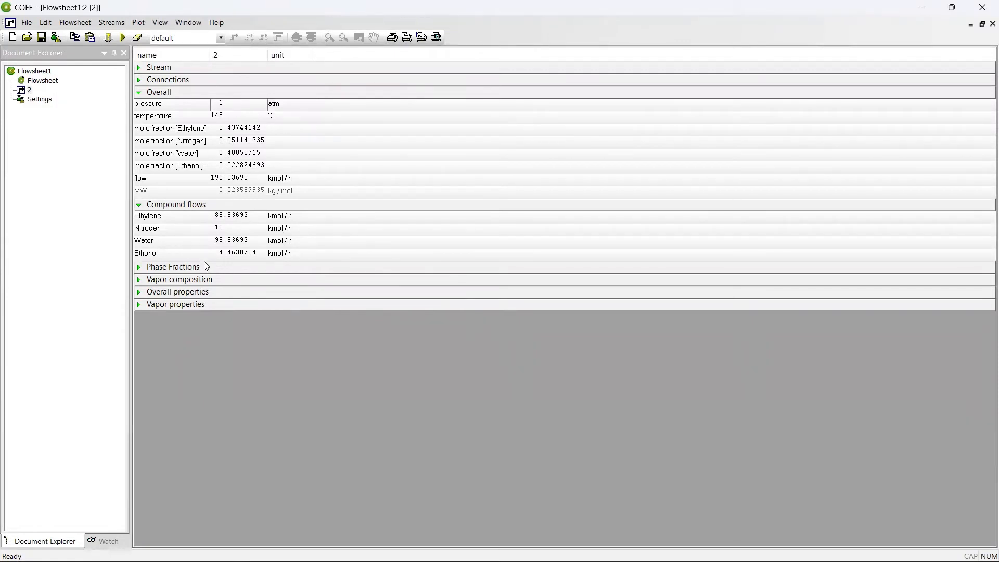
pyautogui.click(994, 23)
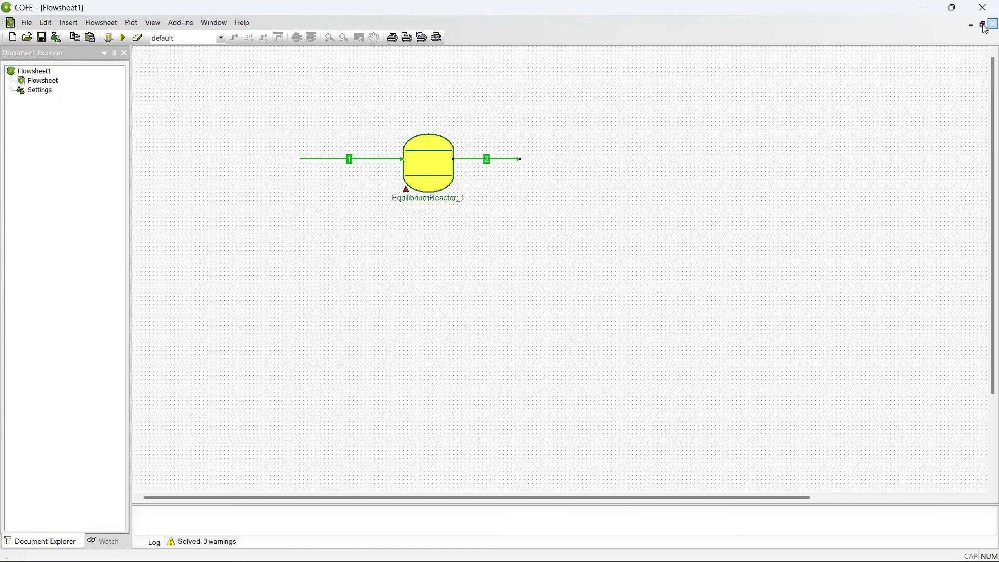
pyautogui.click(734, 219)
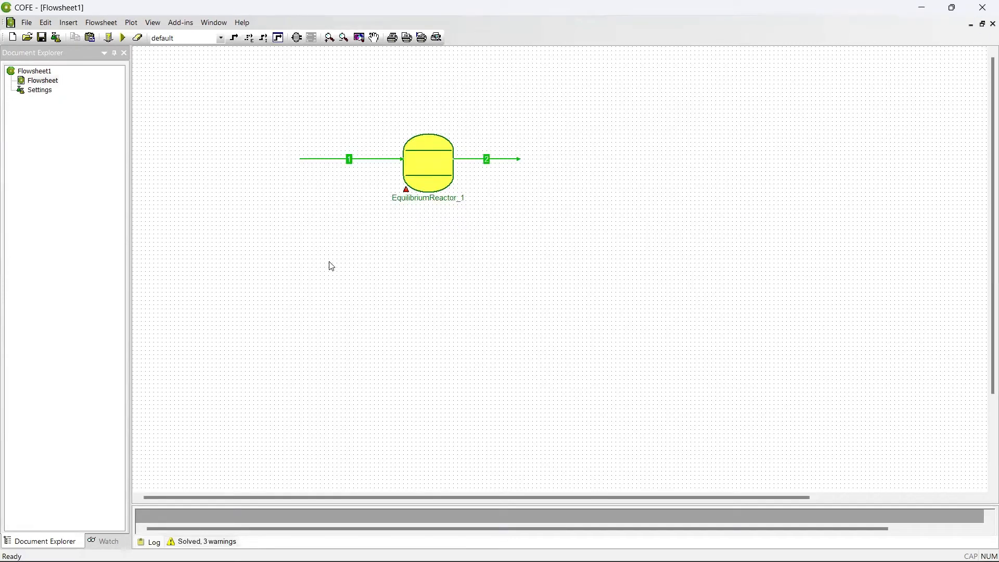
# Delete the equilibrium reactor from the flowsheet, keeping streams 1 and 2.
pyautogui.click(440, 181)
pyautogui.press('Delete')
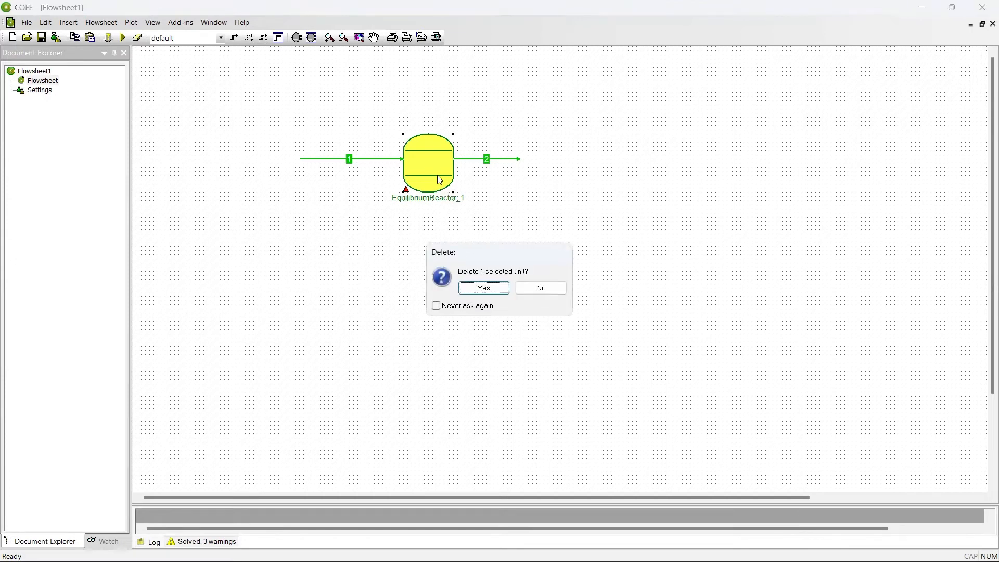
pyautogui.press('Return')
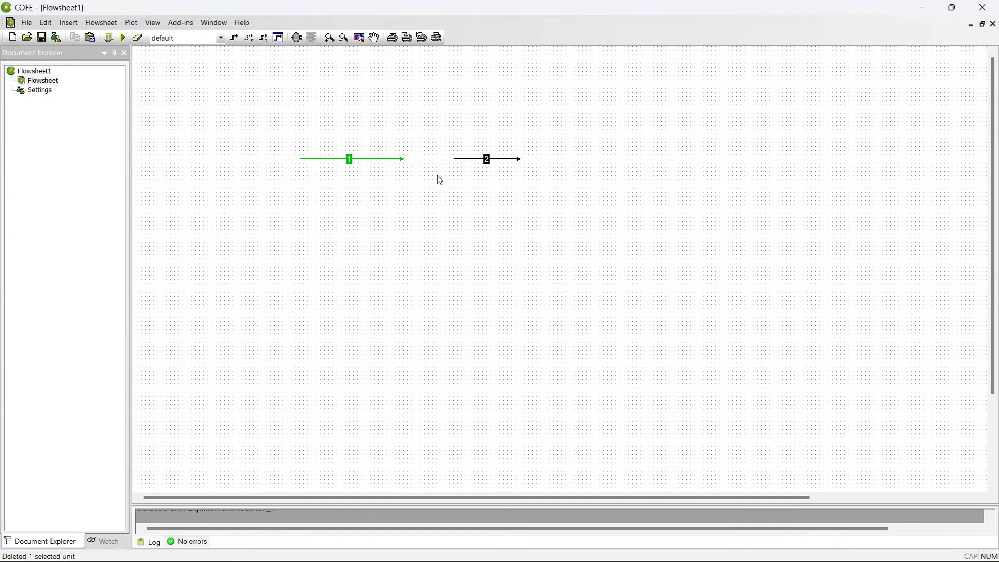
# Insert a GibbsReactor unit operation and assign the New Reaction Package to it.
pyautogui.click(298, 38)
pyautogui.click(520, 140)
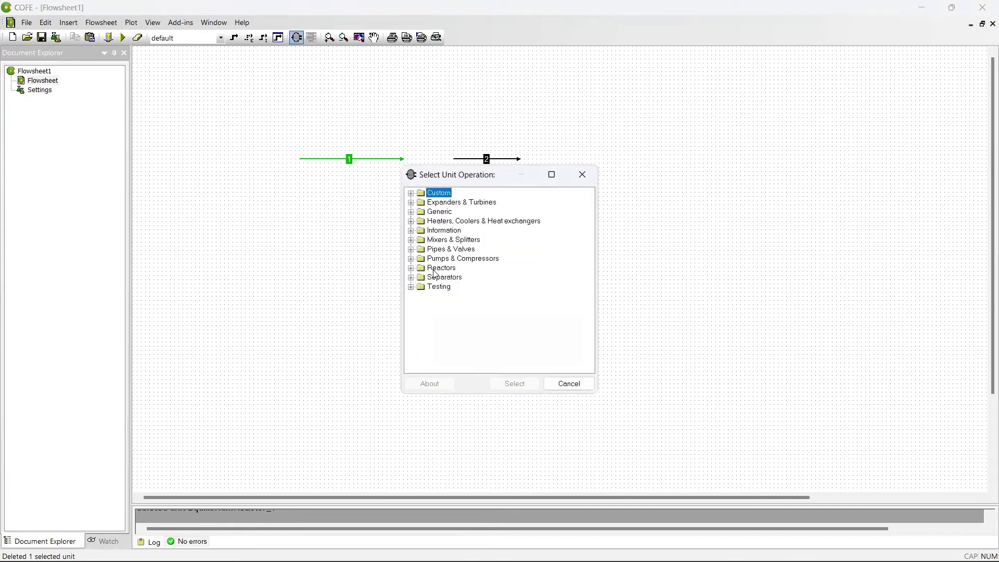
pyautogui.click(412, 269)
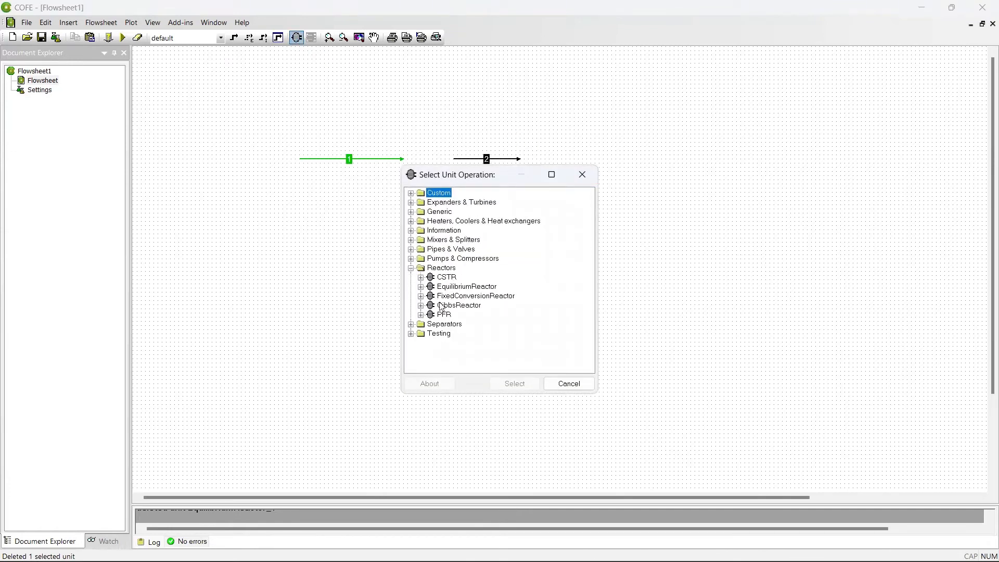
pyautogui.doubleClick(458, 305)
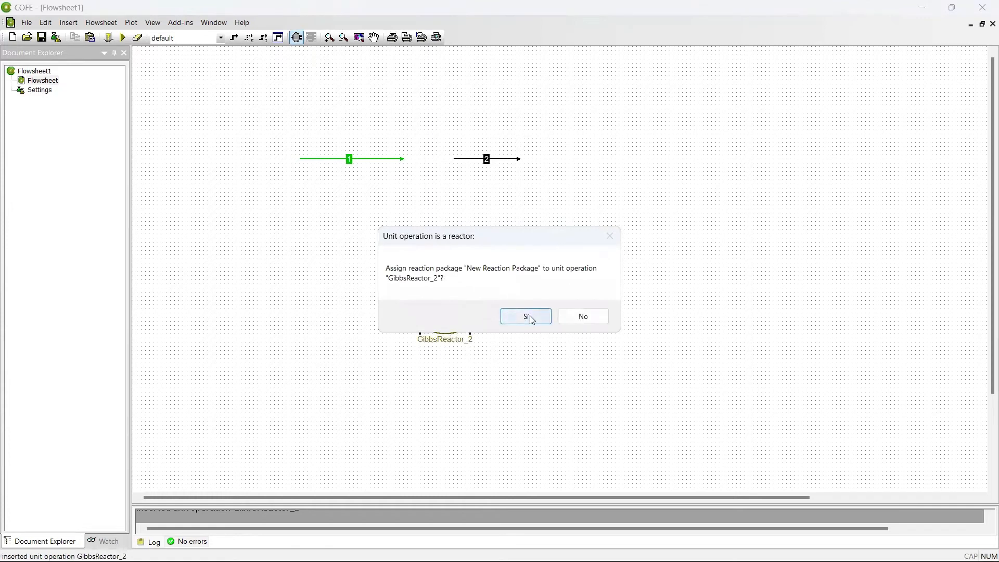
pyautogui.click(526, 317)
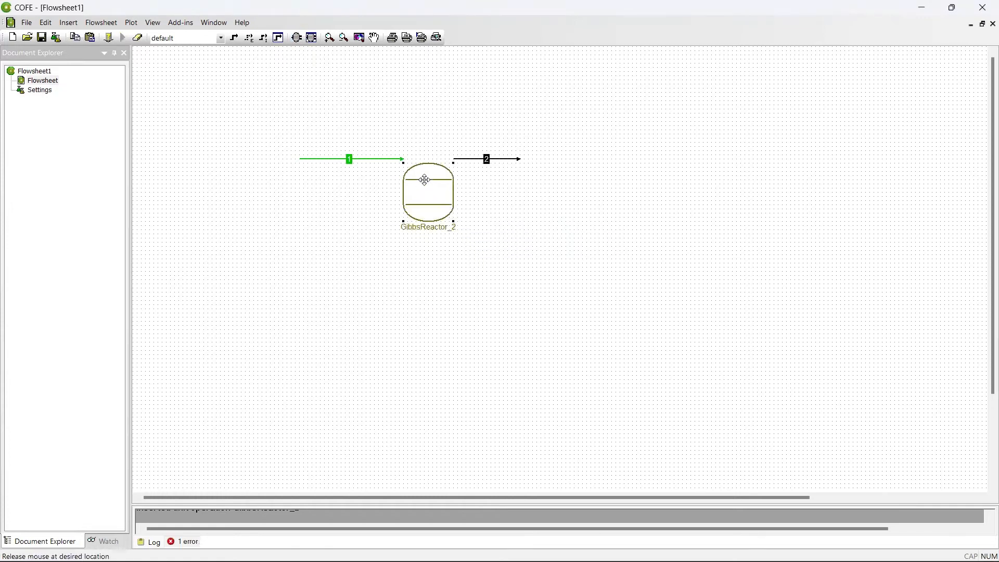
# Connect stream 1 to the Gibbs reactor's inlet and stream 2 to its outlet, and align the reactor with both streams.
pyautogui.click(423, 168)
pyautogui.click(397, 154)
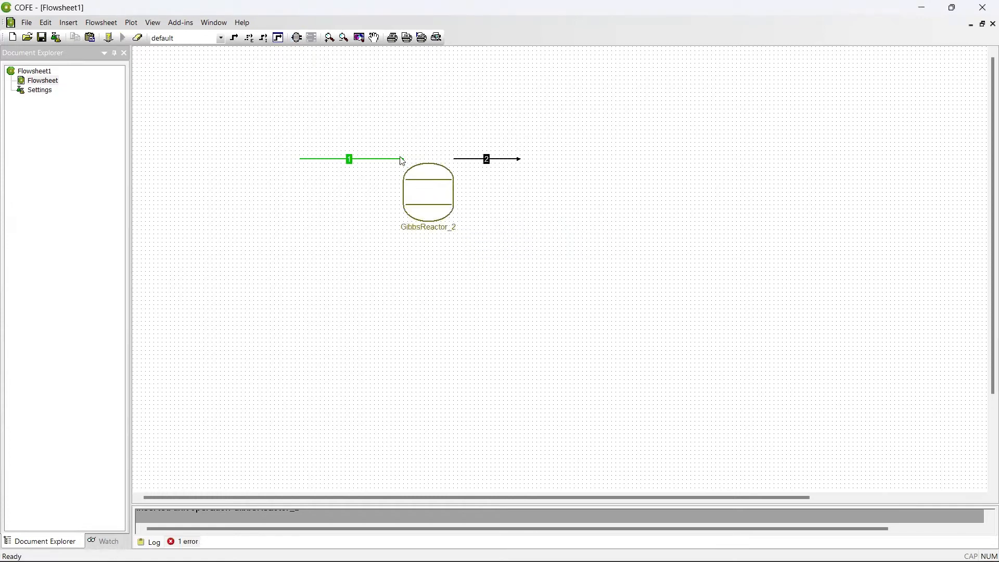
pyautogui.moveTo(403, 158); pyautogui.dragTo(404, 188)
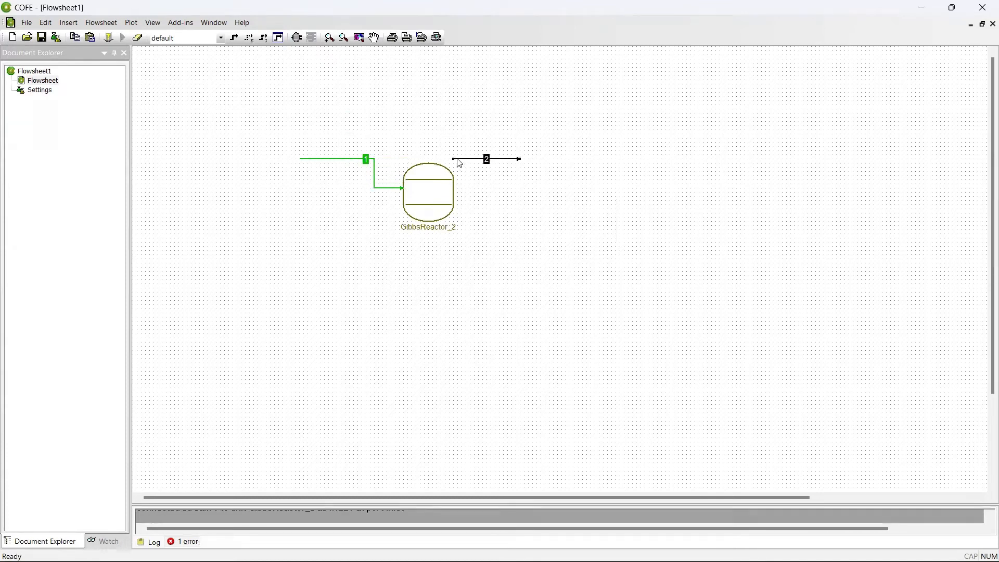
pyautogui.moveTo(453, 158); pyautogui.dragTo(454, 184)
pyautogui.moveTo(435, 182); pyautogui.dragTo(426, 164)
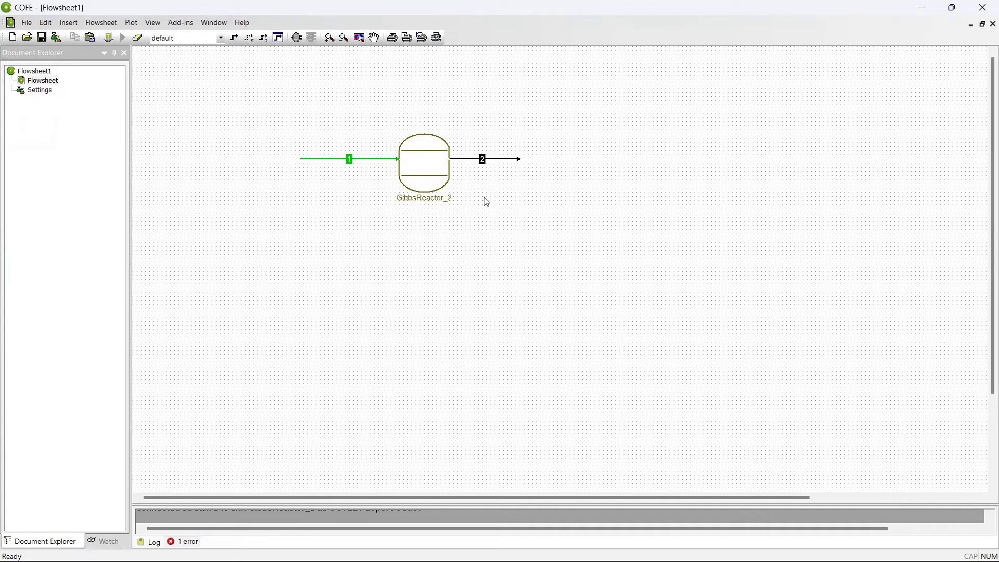
# Open the Gibbs reactor's parameters, change the temperature unit to °C and set the temperature to 145.
pyautogui.click(444, 169)
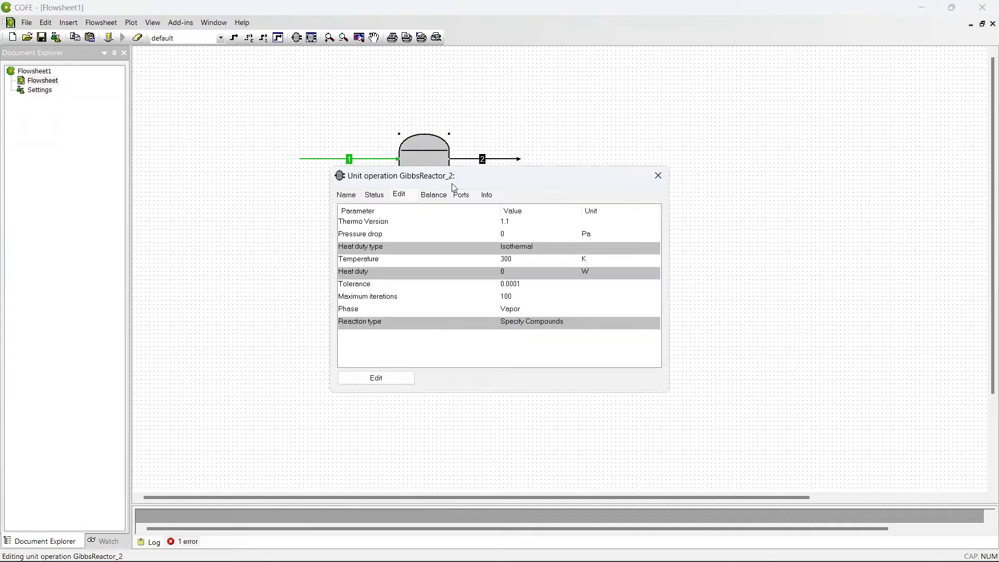
pyautogui.click(595, 263)
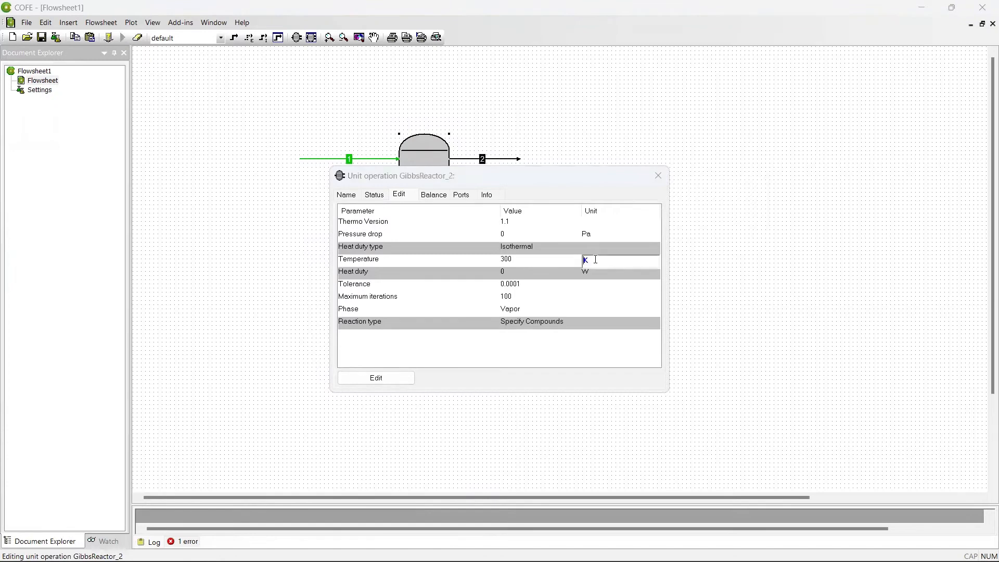
pyautogui.click(620, 265)
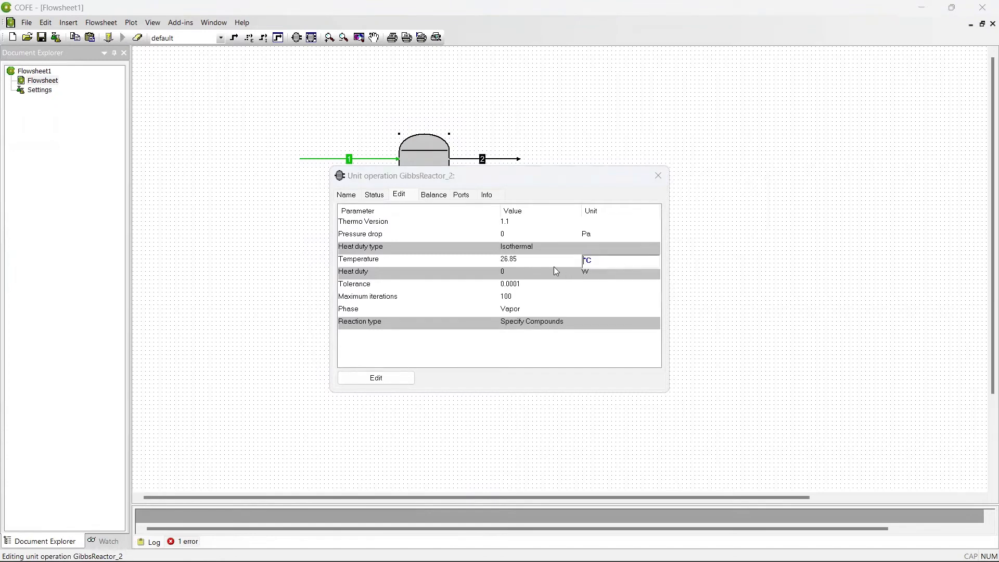
pyautogui.click(523, 263)
pyautogui.write('145')
pyautogui.press('Return')
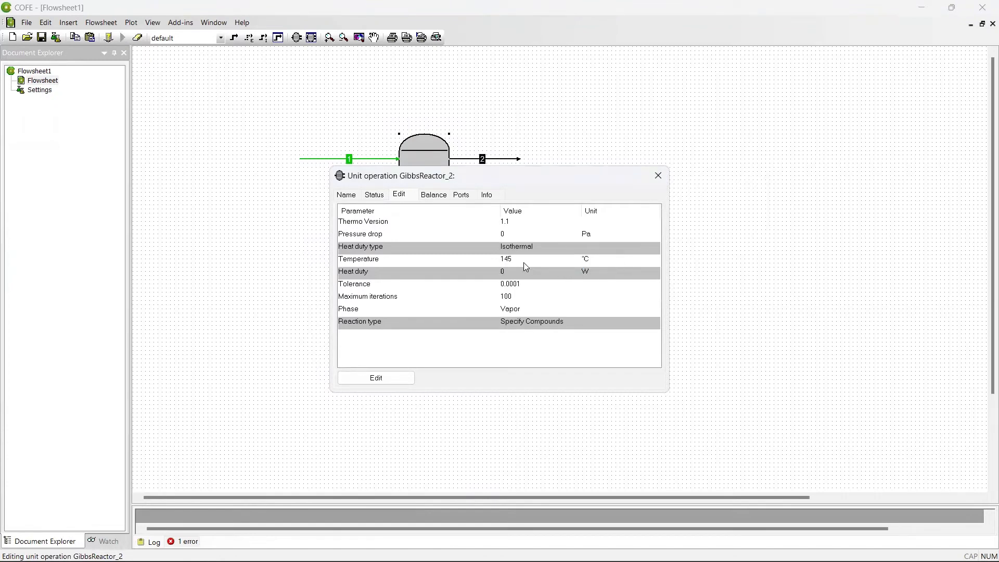
# In the Gibbs reactor's detailed settings, define the reactions by Reaction Package, check its reactions page and close the settings.
pyautogui.click(376, 378)
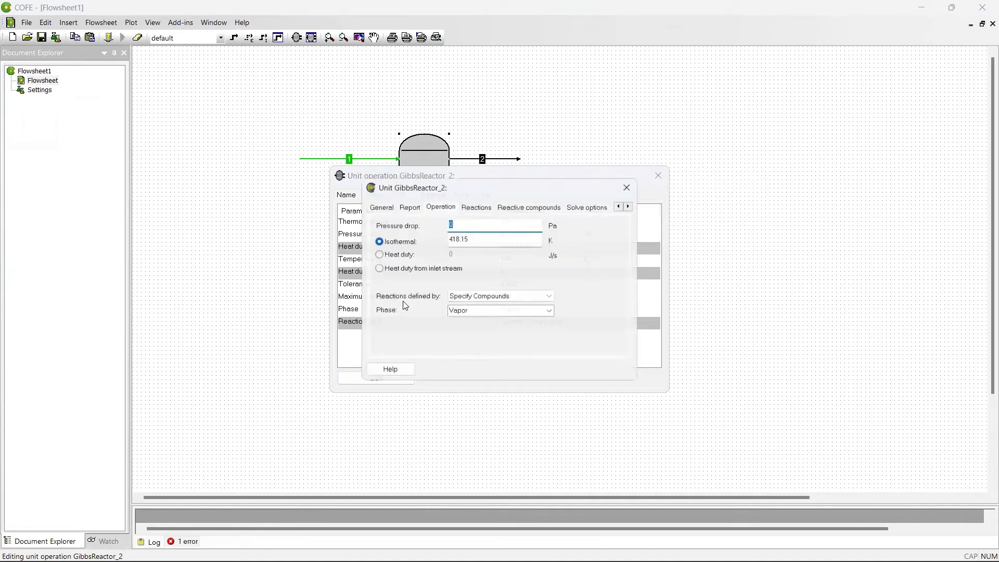
pyautogui.click(554, 301)
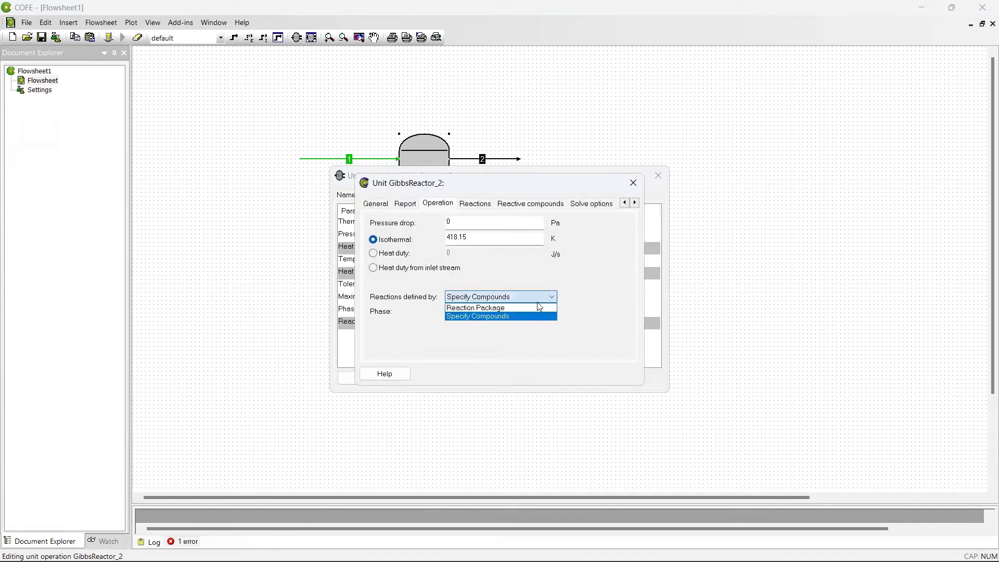
pyautogui.click(454, 310)
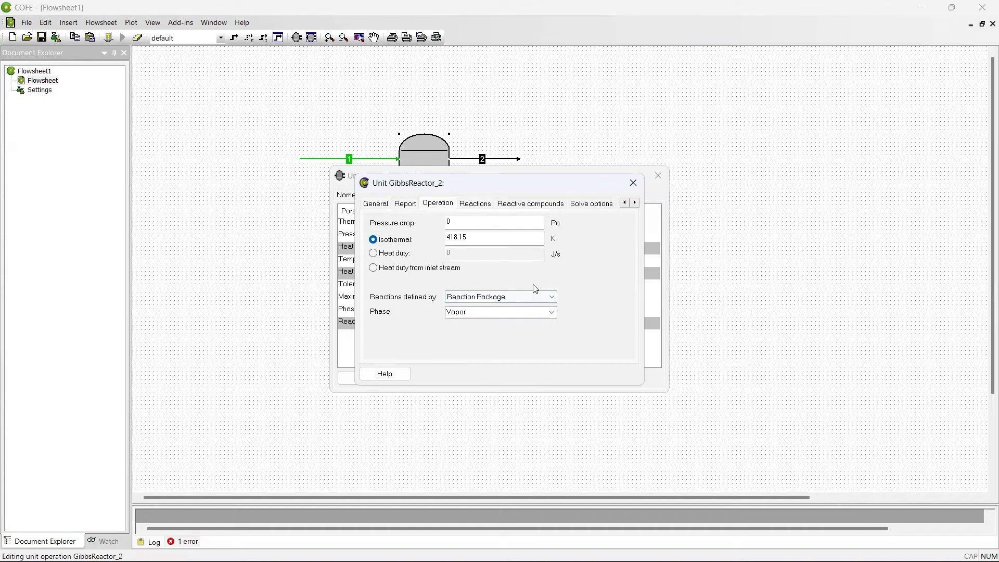
pyautogui.click(463, 208)
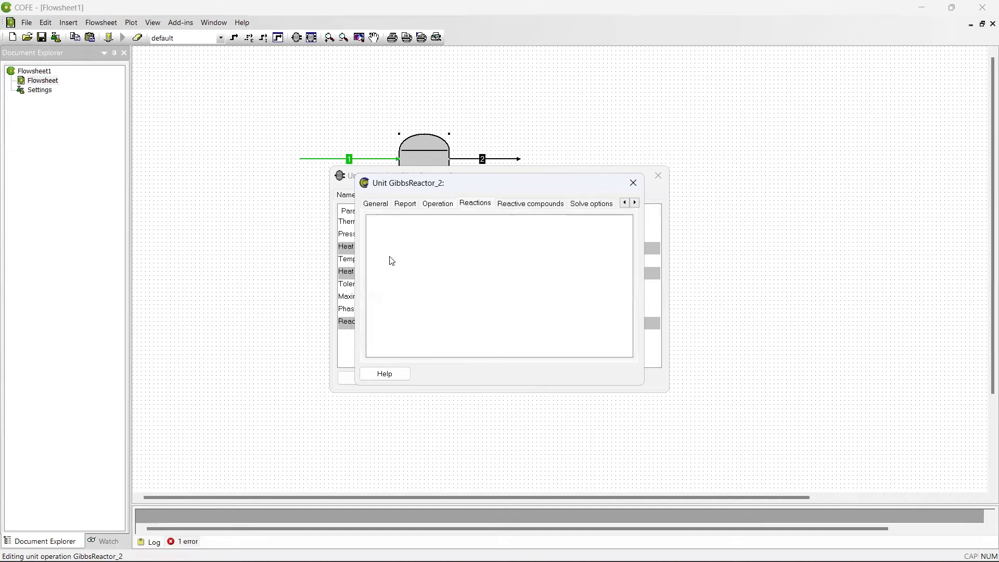
pyautogui.click(633, 182)
# Reopen the Gibbs reactor's detailed settings and add reaction 1 to its reactions.
pyautogui.click(362, 380)
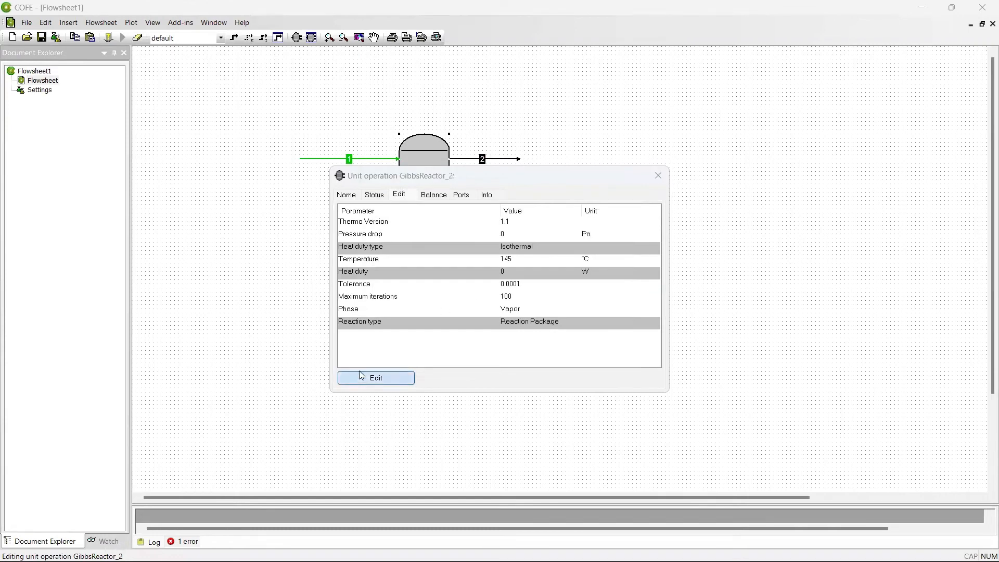
pyautogui.click(479, 203)
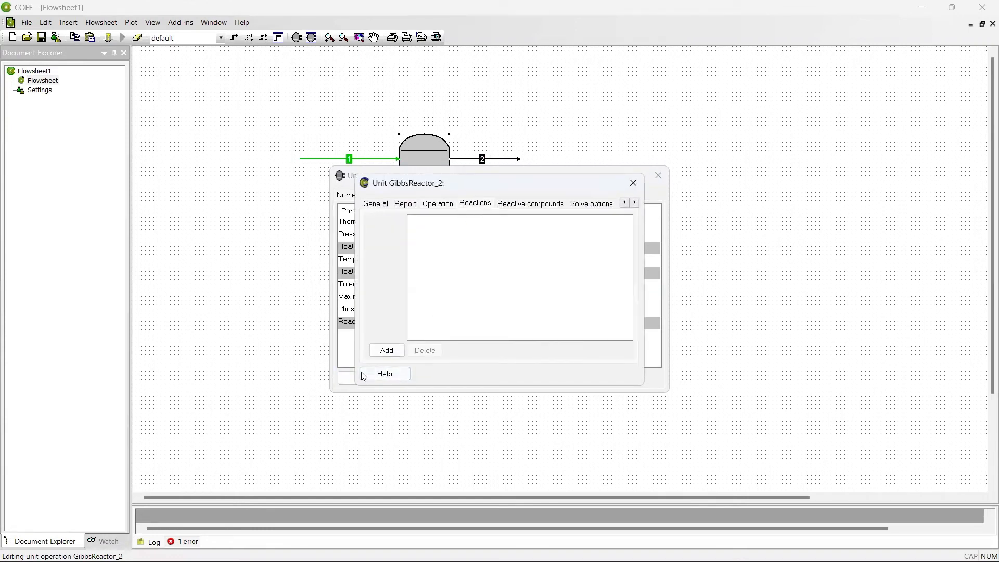
pyautogui.click(387, 350)
pyautogui.click(413, 240)
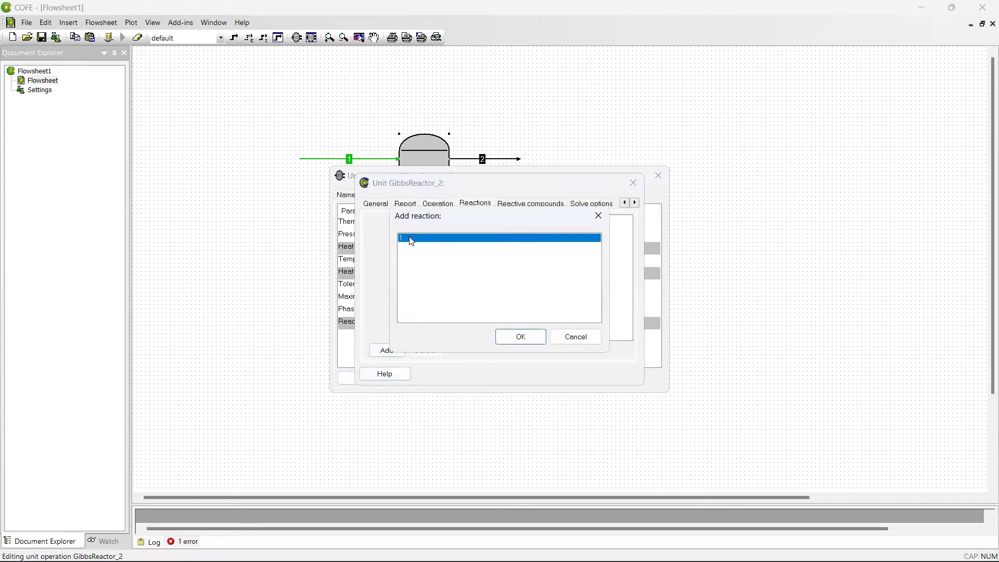
pyautogui.click(518, 336)
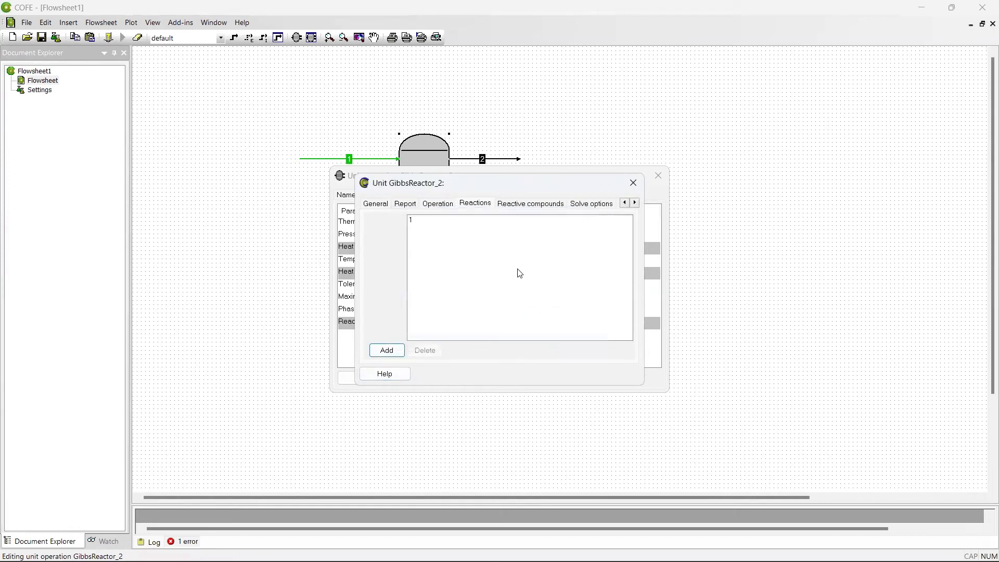
# Expose the ethylene conversion as a parameter of the Gibbs reactor, then close its settings.
pyautogui.click(635, 203)
pyautogui.click(635, 204)
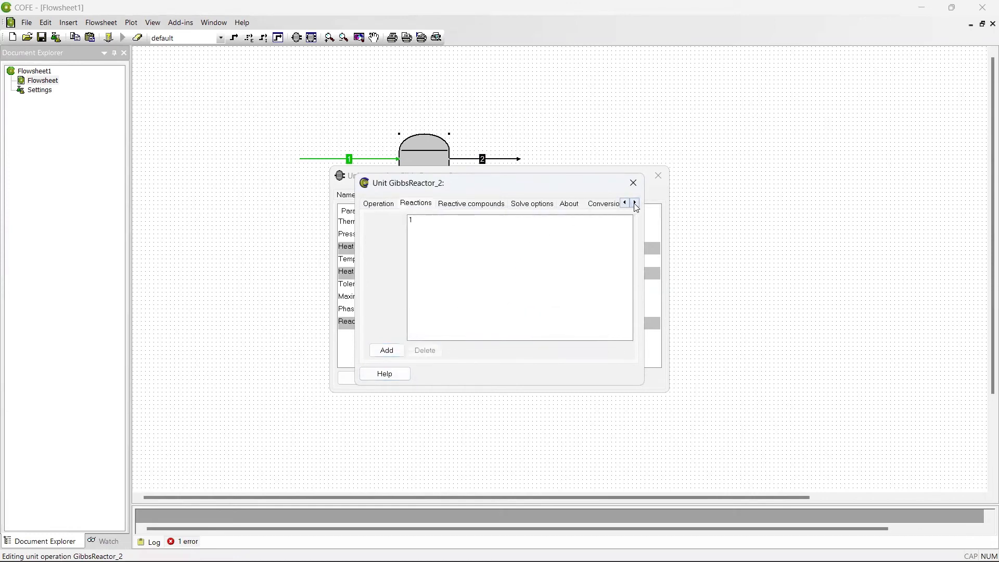
pyautogui.click(593, 207)
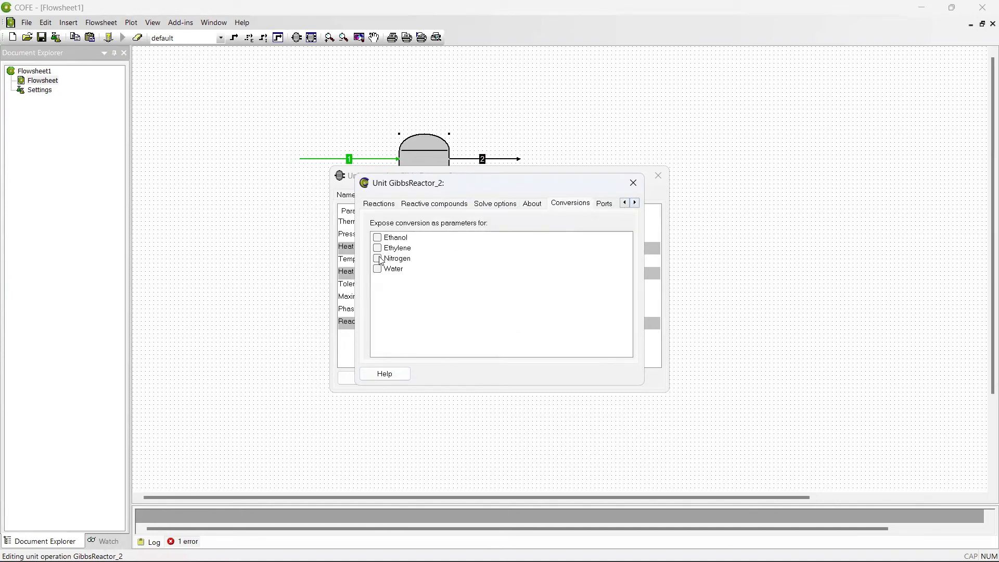
pyautogui.click(633, 183)
pyautogui.click(659, 176)
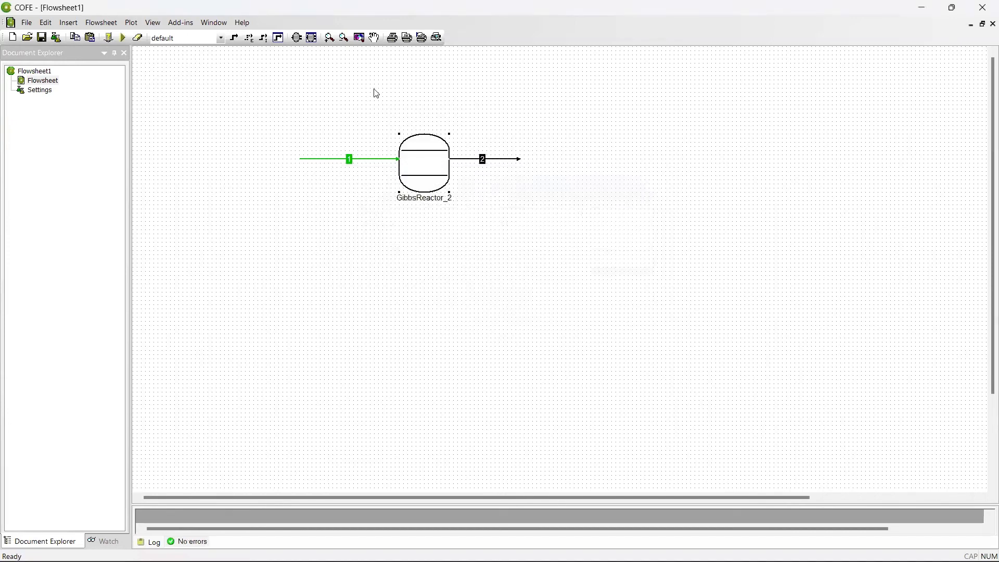
# Solve the flowsheet and check the Gibbs reactor's heat duty and ethylene conversion.
pyautogui.click(123, 37)
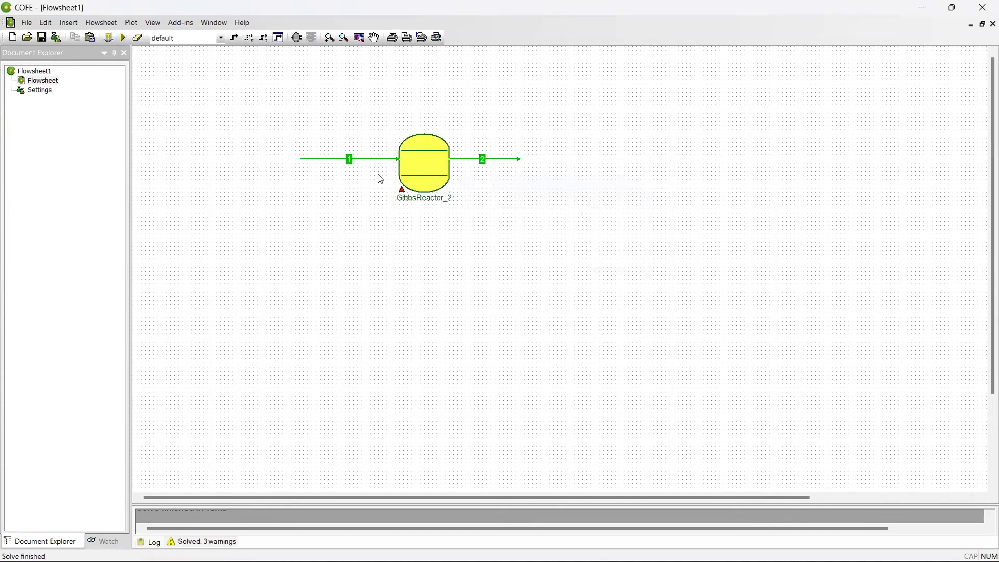
pyautogui.doubleClick(440, 173)
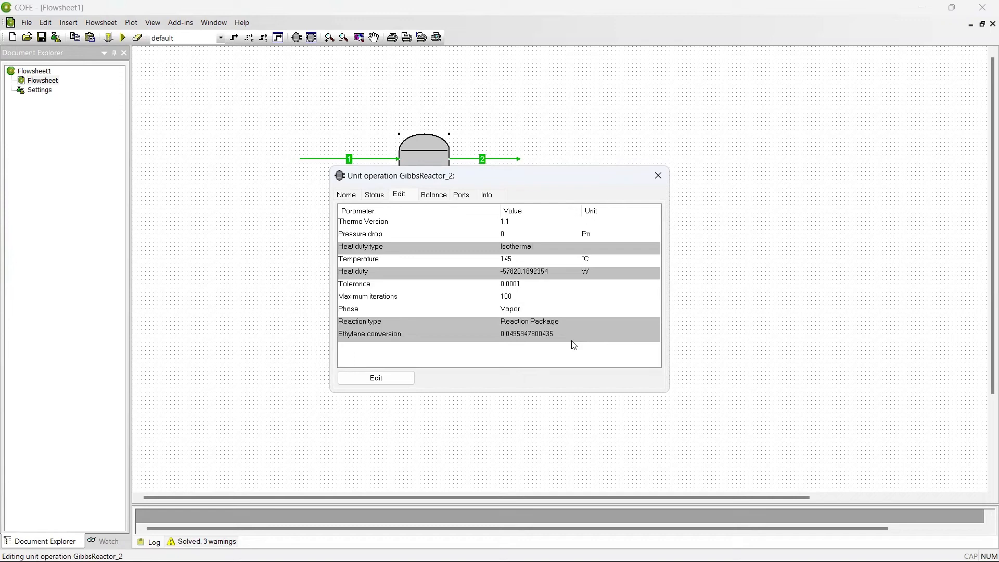
pyautogui.click(658, 175)
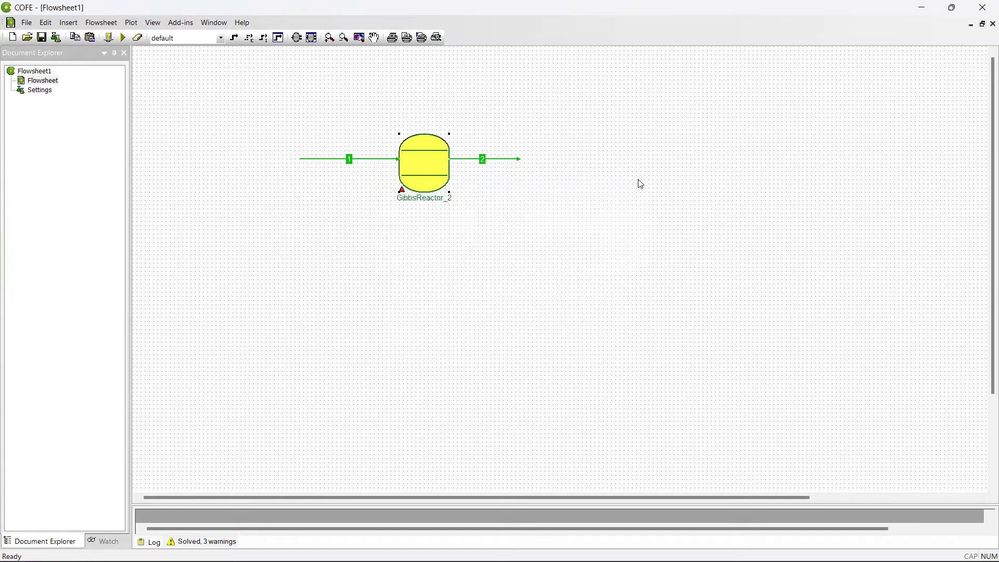
# Review reaction 1's equilibrium constant, equilibrium basis and phase in the flowsheet's reaction package, then close the flowsheet configuration.
pyautogui.doubleClick(41, 94)
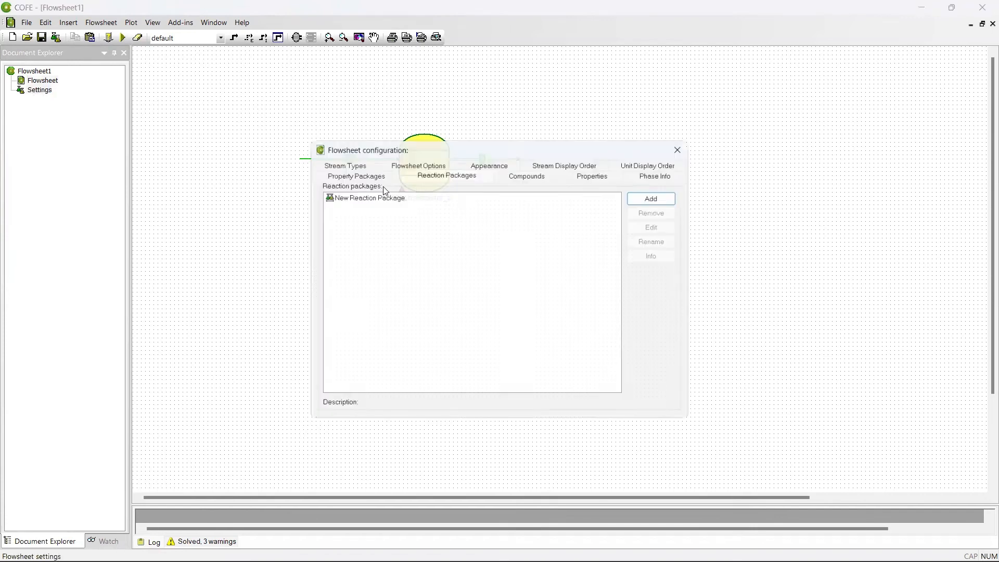
pyautogui.doubleClick(374, 199)
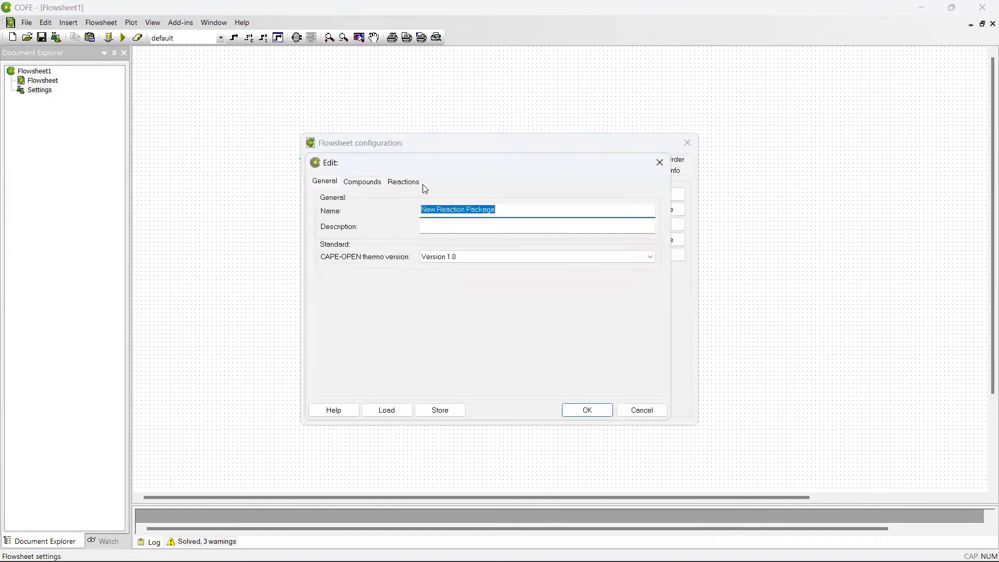
pyautogui.click(403, 182)
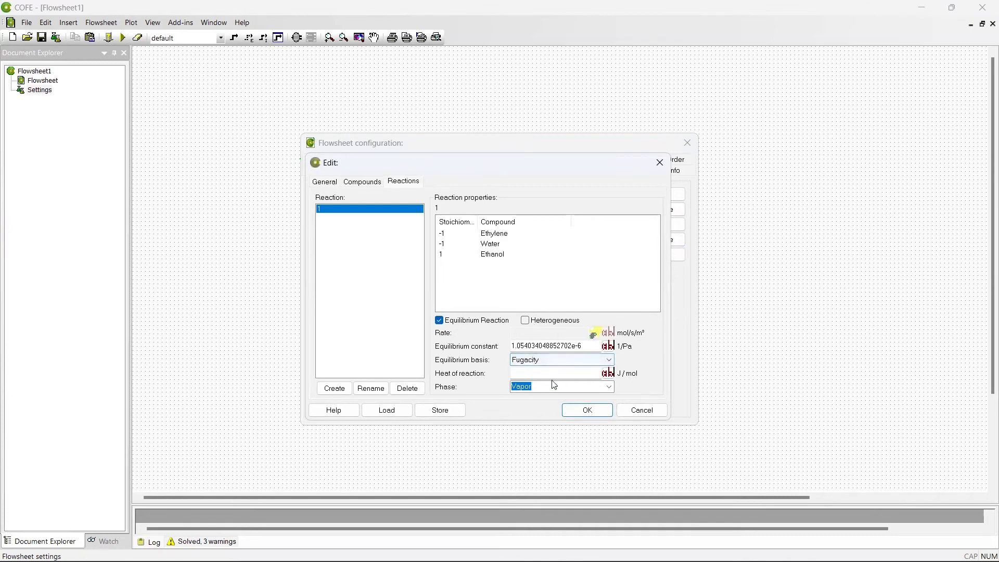
pyautogui.click(582, 411)
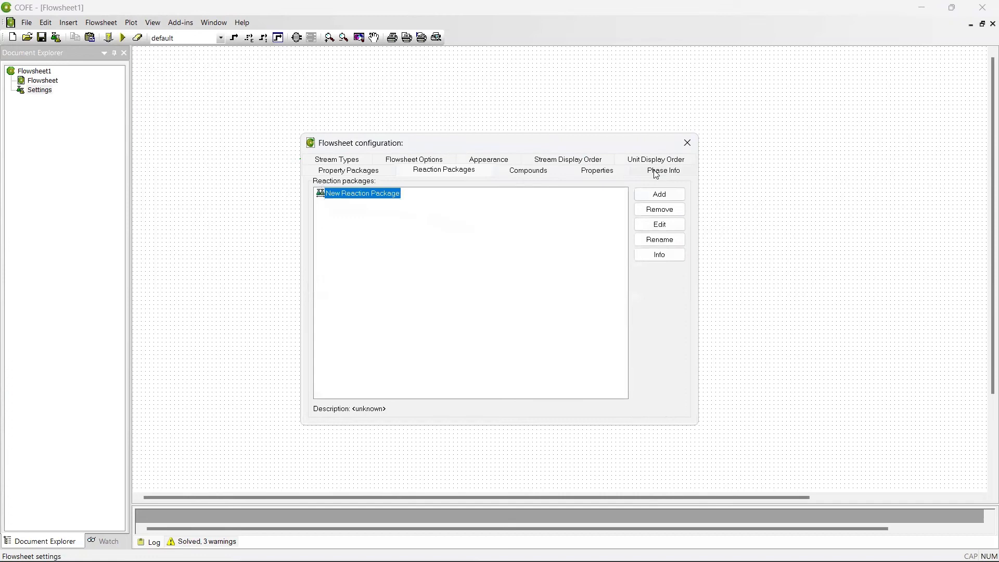
pyautogui.click(688, 142)
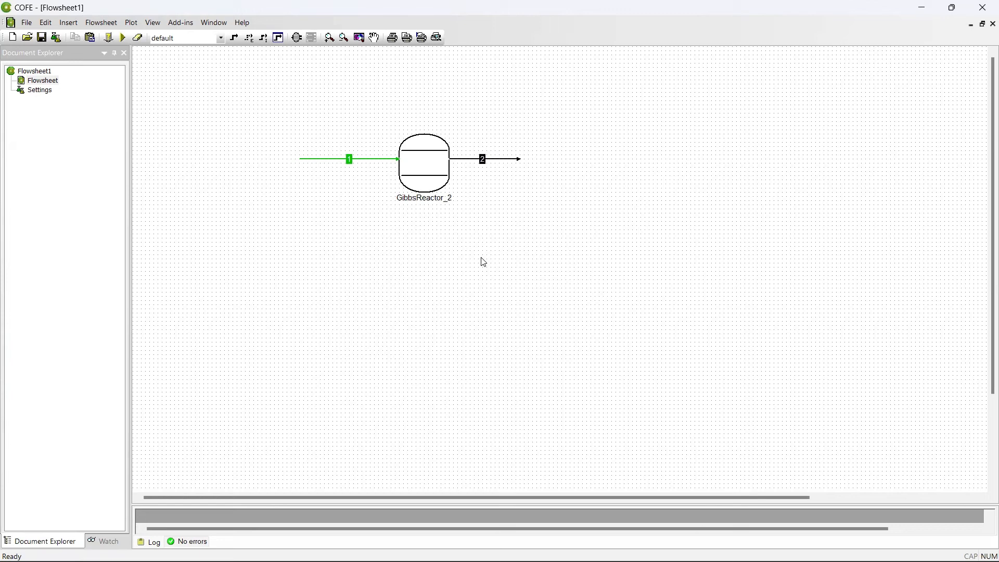
# In the Gibbs reactor's detailed operation settings, define the reactions by Specify Compounds.
pyautogui.doubleClick(420, 177)
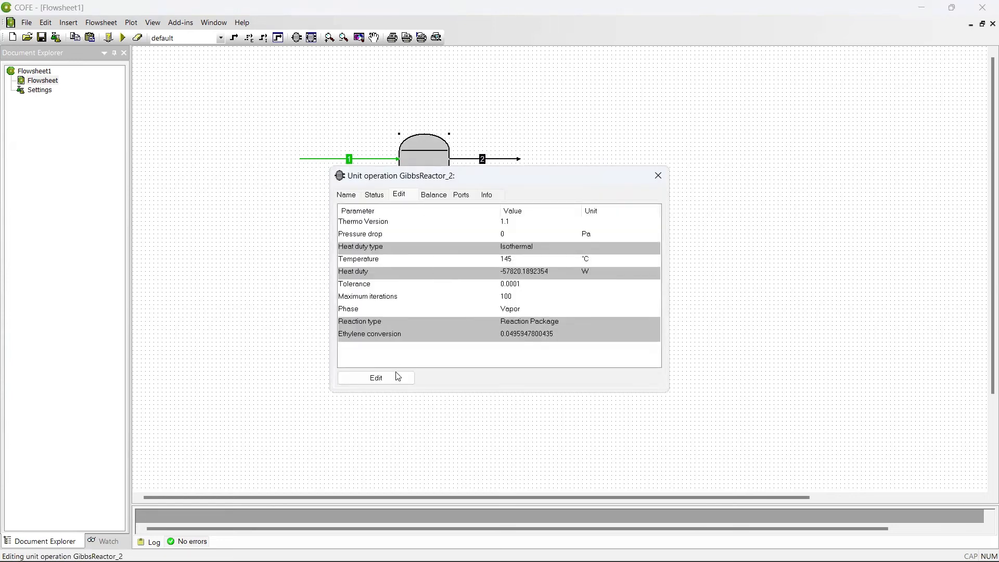
pyautogui.click(398, 376)
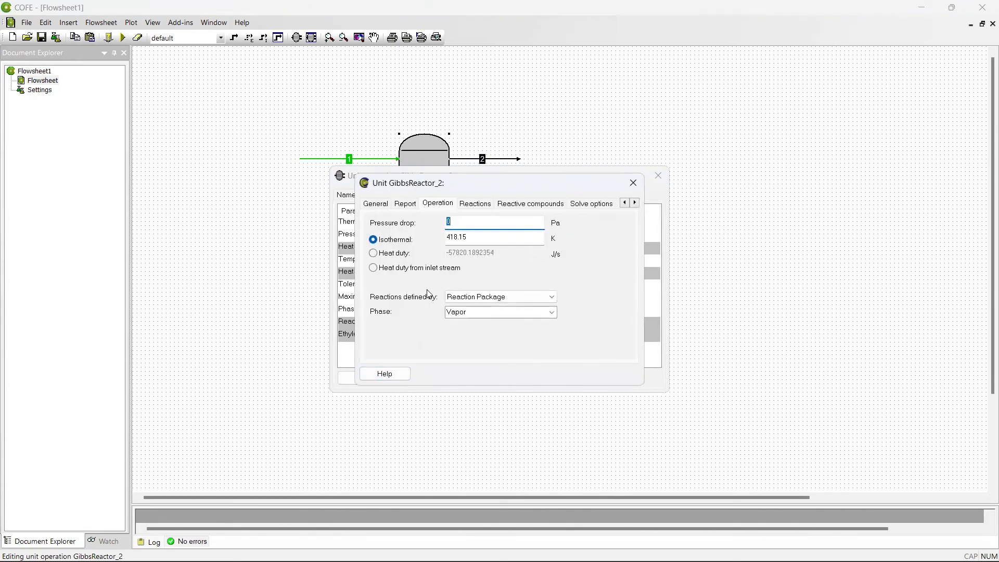
pyautogui.click(468, 301)
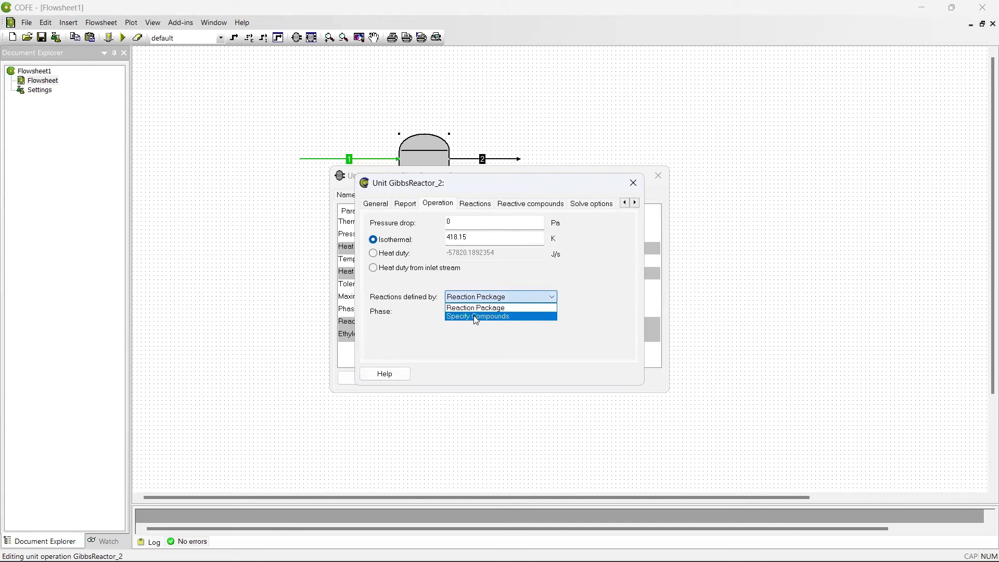
pyautogui.click(477, 317)
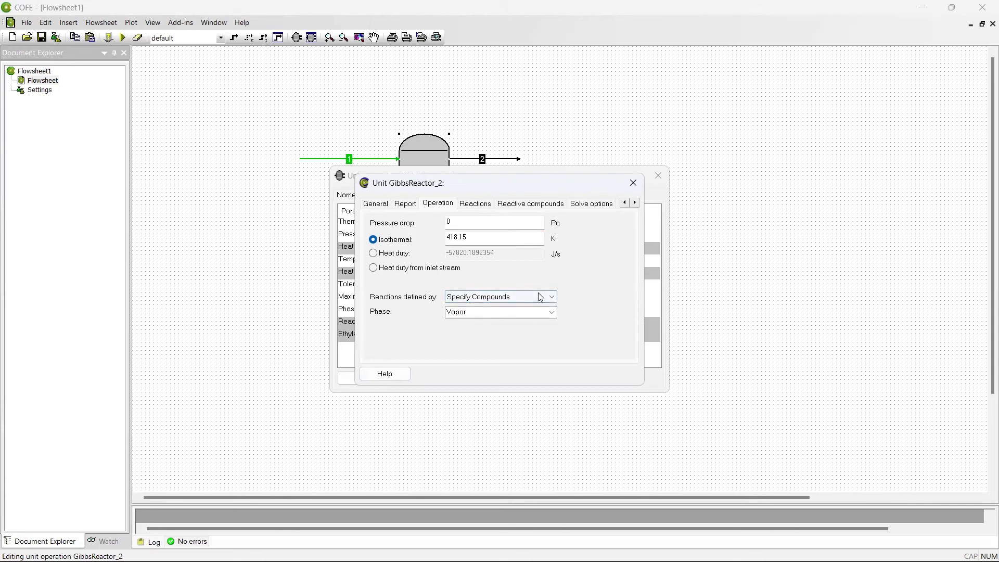
# Mark Ethanol, Ethylene and Water as the Gibbs reactor's reactive compounds, then close its settings.
pyautogui.click(477, 205)
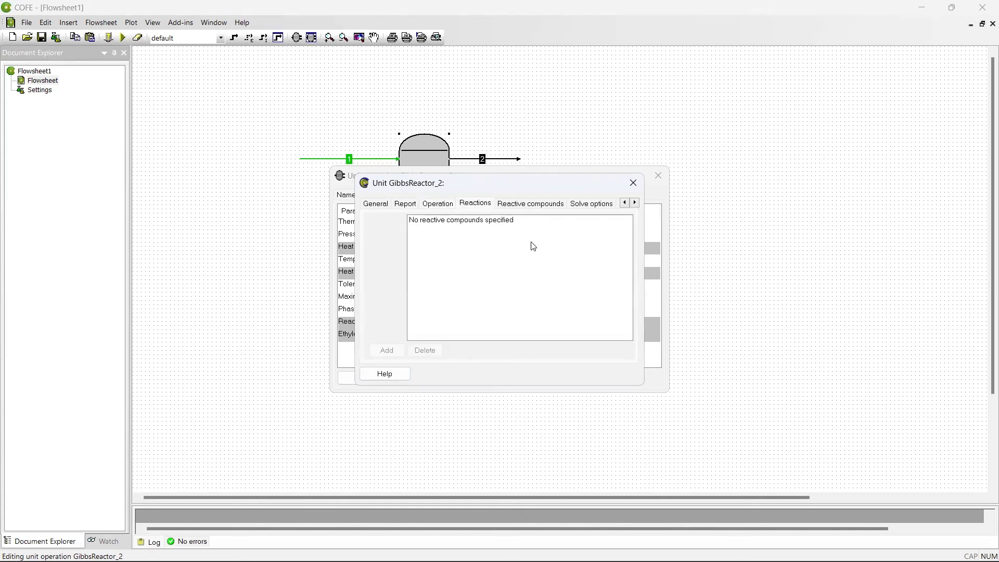
pyautogui.click(532, 205)
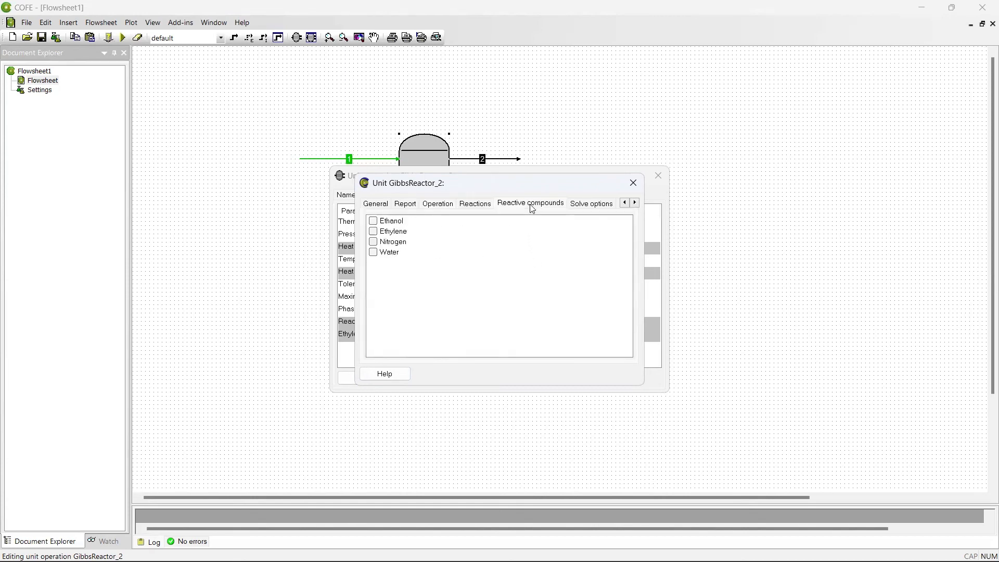
pyautogui.click(374, 221)
pyautogui.click(374, 232)
pyautogui.click(374, 253)
pyautogui.click(634, 186)
pyautogui.click(656, 180)
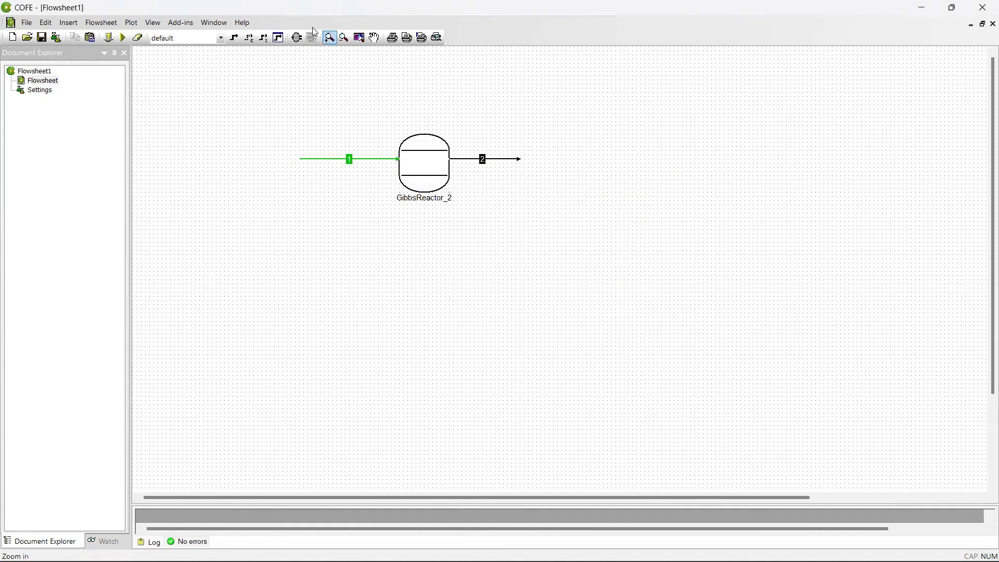
# Solve the flowsheet with the specified reactive compounds and check the Gibbs reactor's heat duty and ethylene conversion.
pyautogui.click(123, 37)
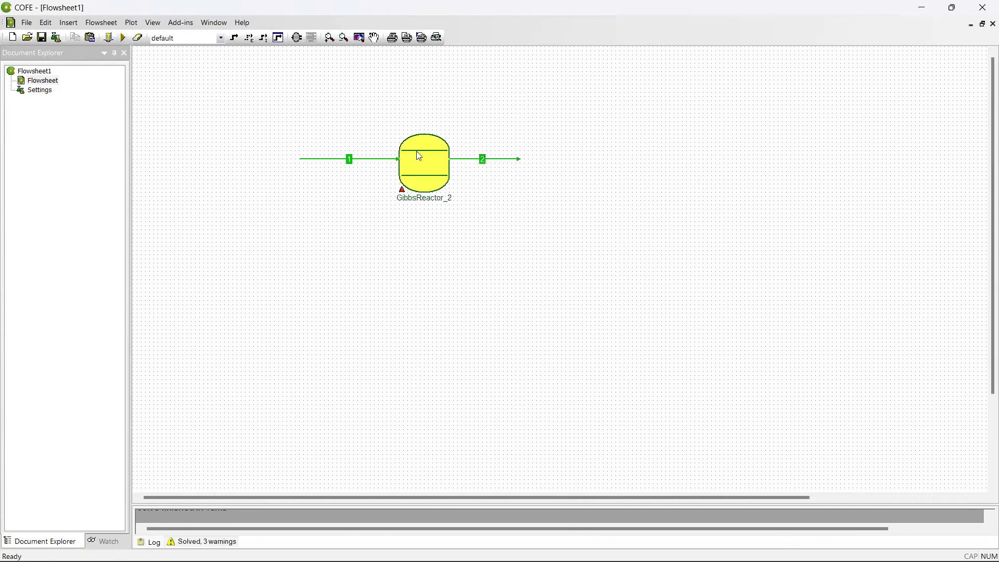
pyautogui.doubleClick(440, 157)
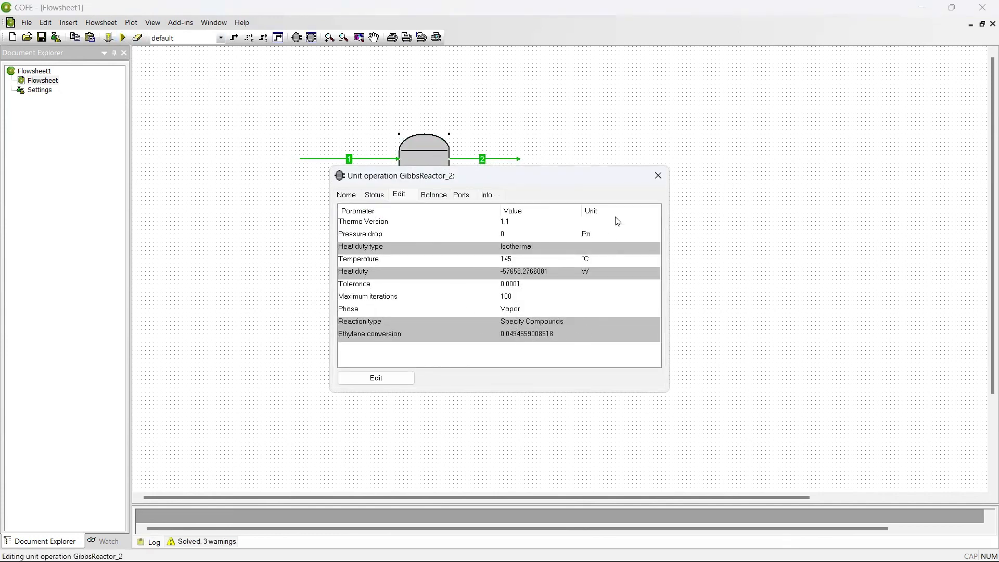
pyautogui.click(658, 176)
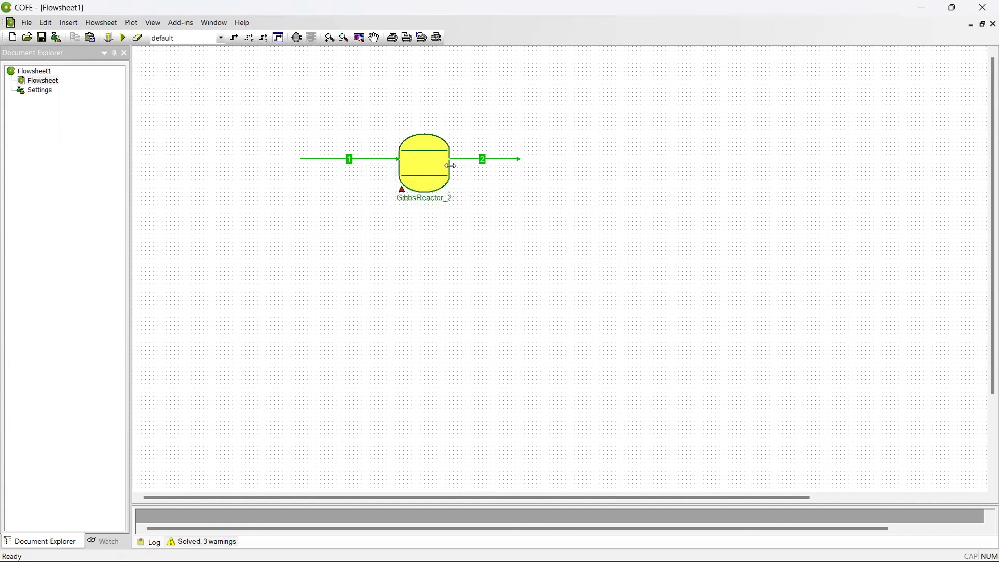
pyautogui.moveTo(445, 178)
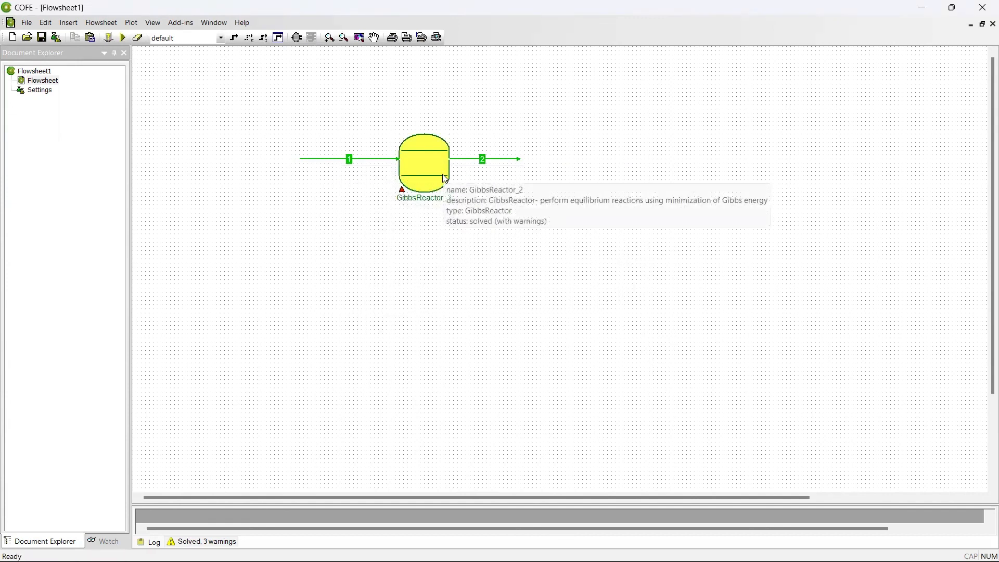